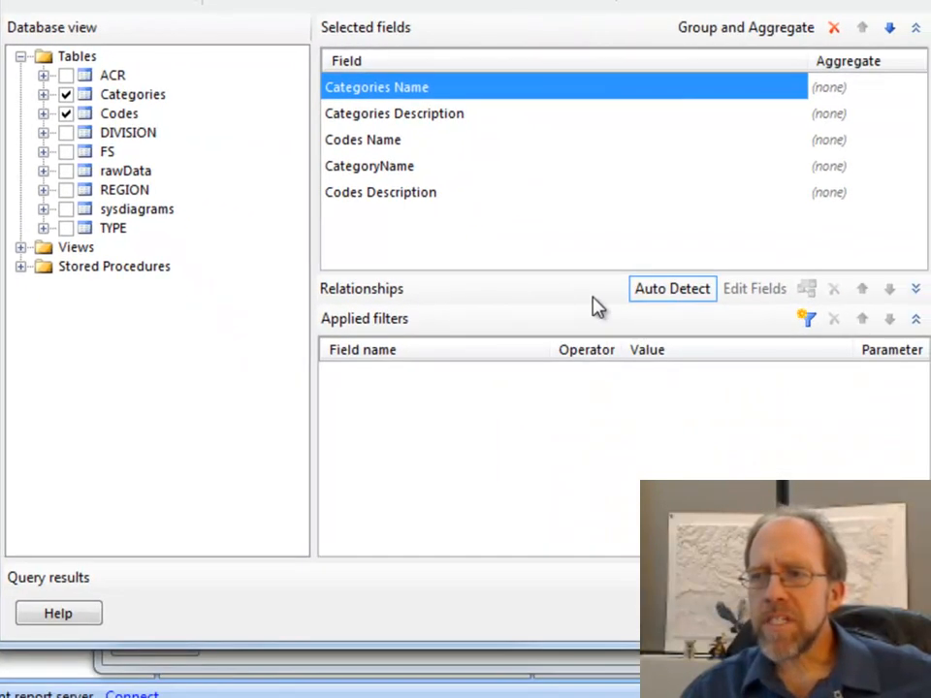
# - Auto-detect the relationship between the Categories and Codes tables, show the detected join, and accept the query design
pyautogui.click(661, 293)
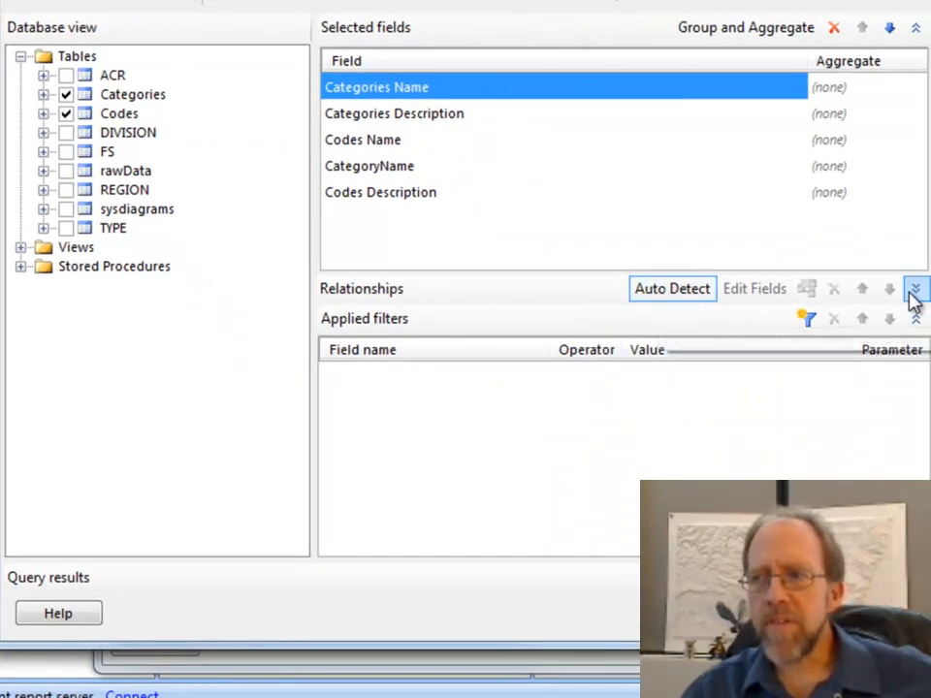
pyautogui.click(912, 290)
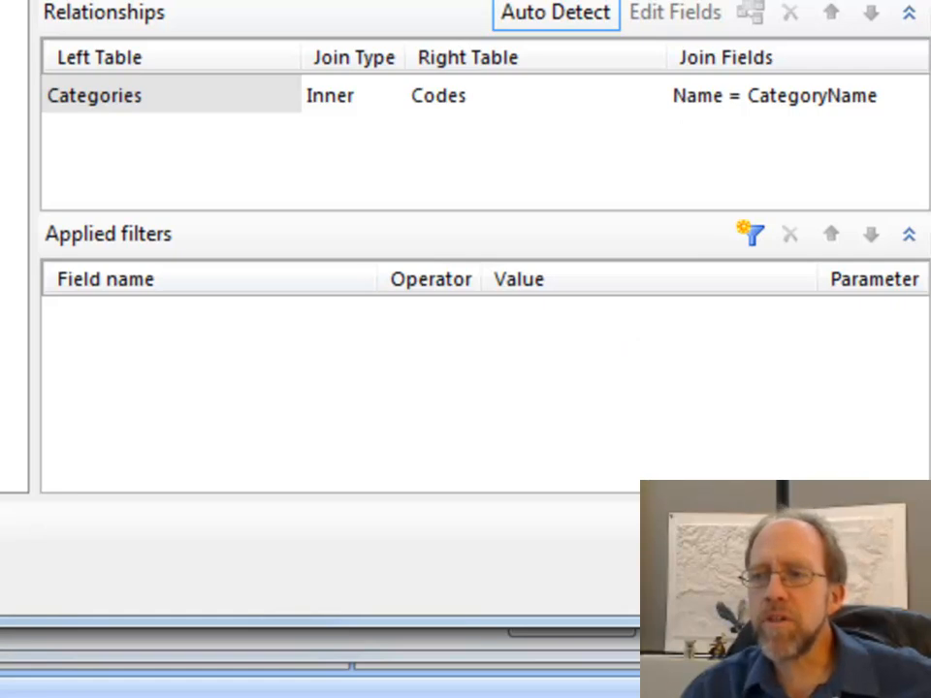
pyautogui.click(732, 582)
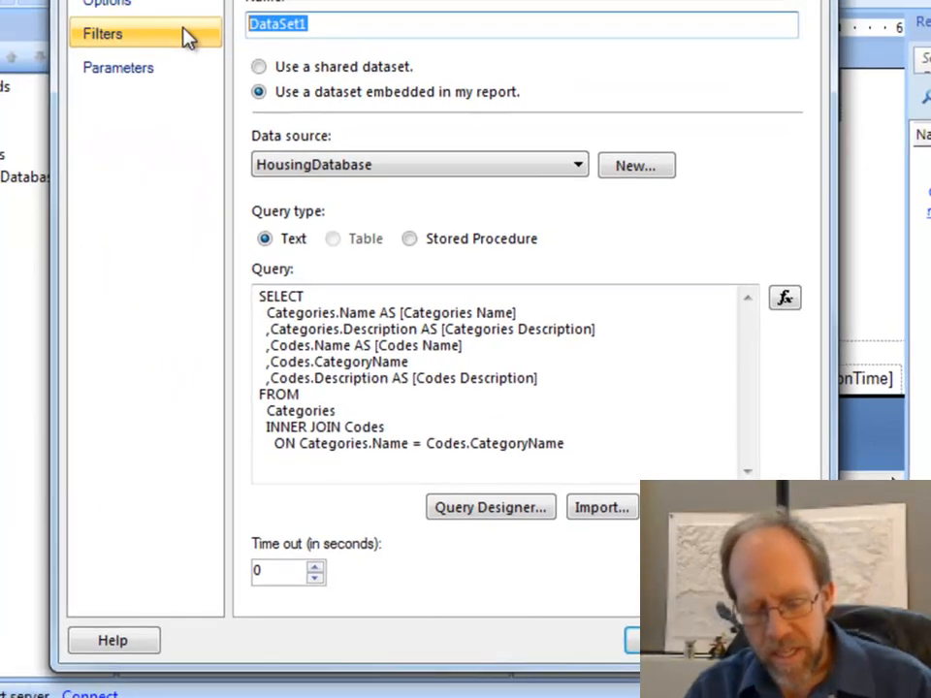
# - Name the embedded dataset CCDataset and save it to the report
pyautogui.write('CCDatabae')
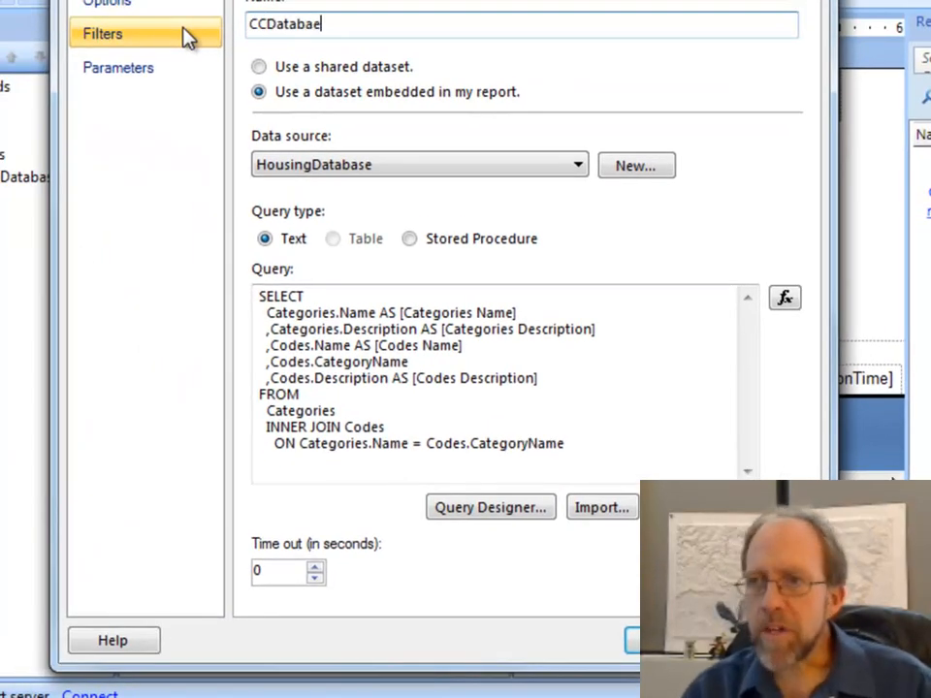
pyautogui.press('BackSpace')
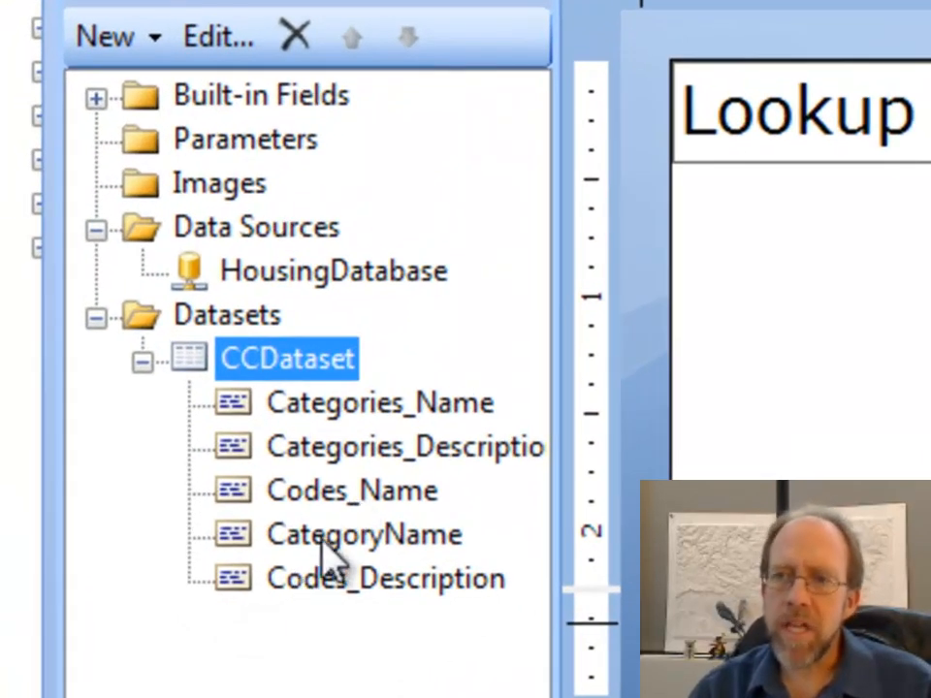
pyautogui.click(359, 535)
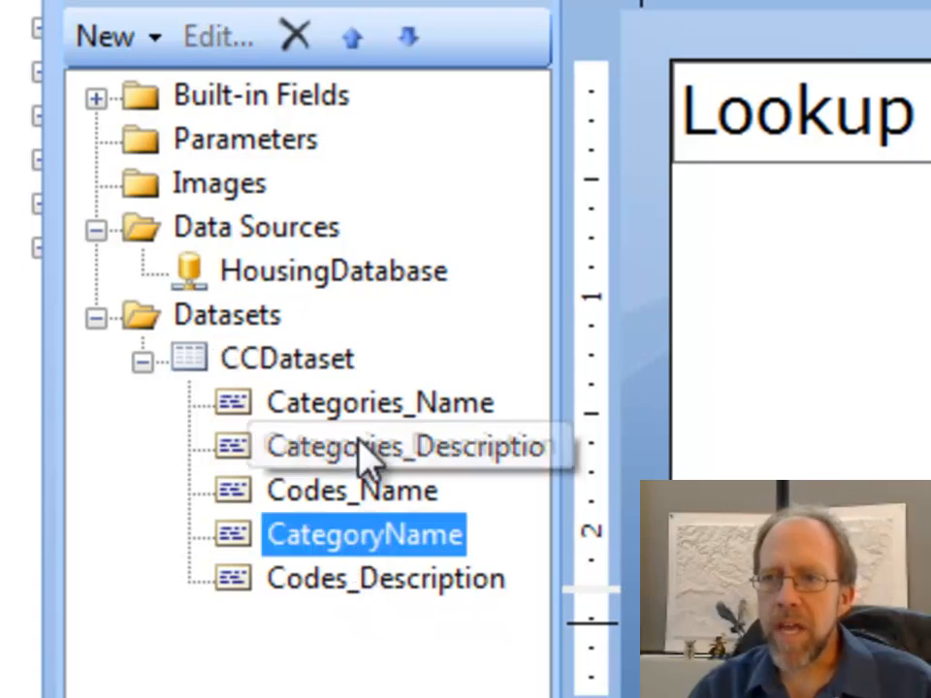
pyautogui.click(359, 424)
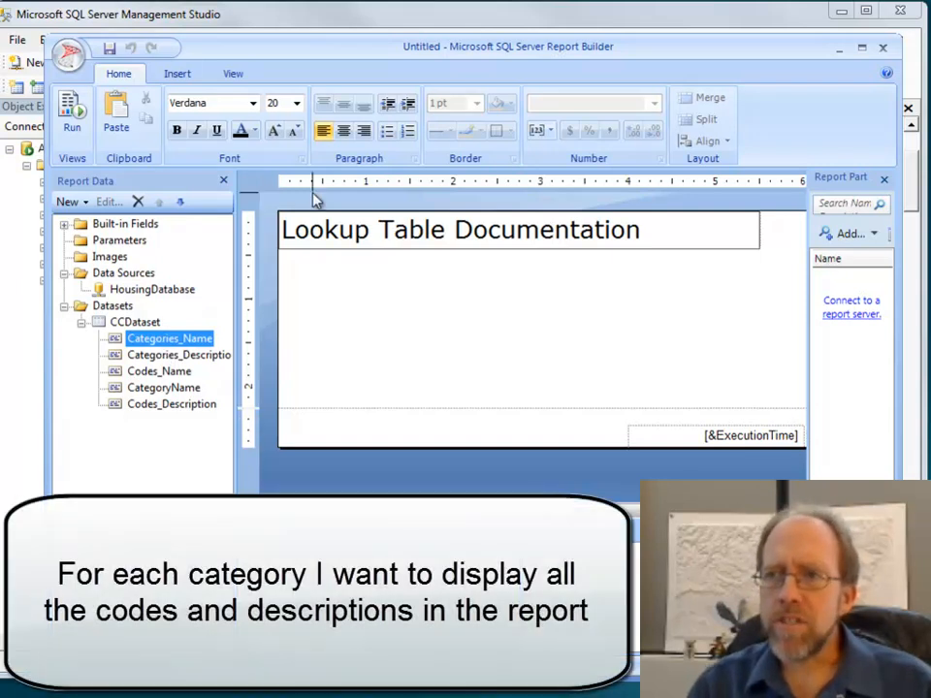
# - Insert a list about 5.6 inches wide and 1.5 inches tall in the report body below the title
pyautogui.click(178, 74)
pyautogui.click(198, 116)
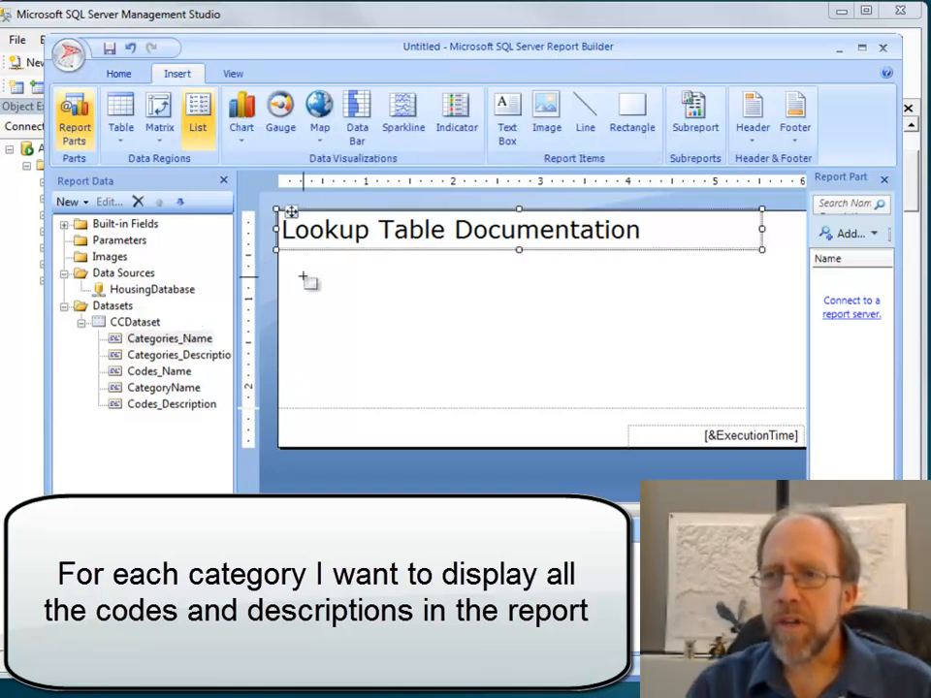
pyautogui.moveTo(291, 262)
pyautogui.mouseDown()
pyautogui.moveTo(482, 361)
pyautogui.moveTo(762, 378)
pyautogui.moveTo(781, 397)
pyautogui.mouseUp()
# - Add the Categories_Name field to the list and position it in the list's upper-left corner
pyautogui.moveTo(143, 355); pyautogui.dragTo(327, 296)
pyautogui.click(374, 318)
pyautogui.click(367, 314)
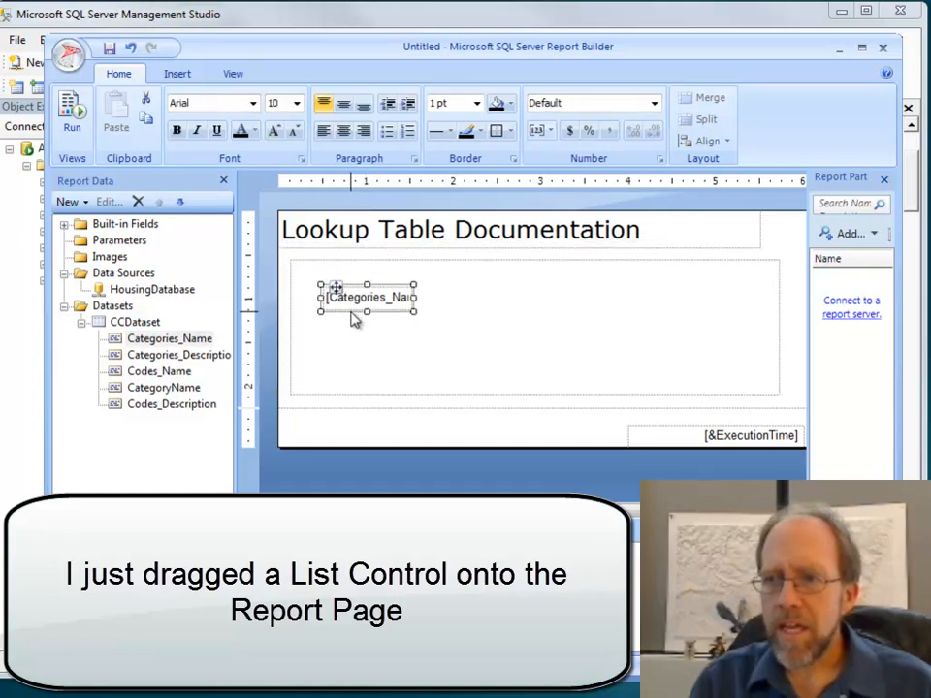
pyautogui.moveTo(334, 288); pyautogui.dragTo(311, 261)
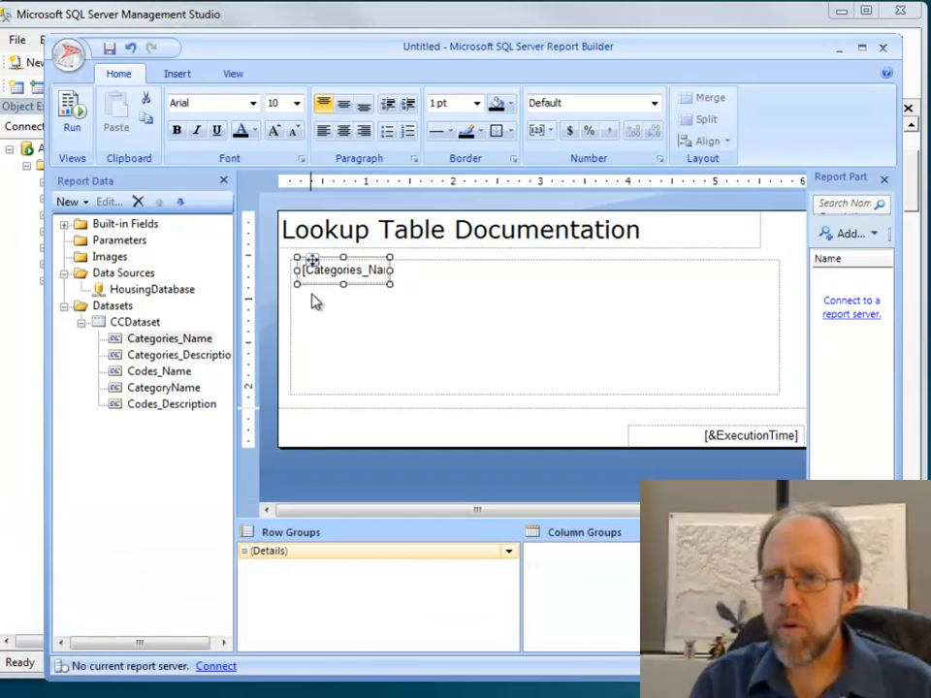
# - Inspect the list's row options and its Tablix properties
pyautogui.click(302, 303)
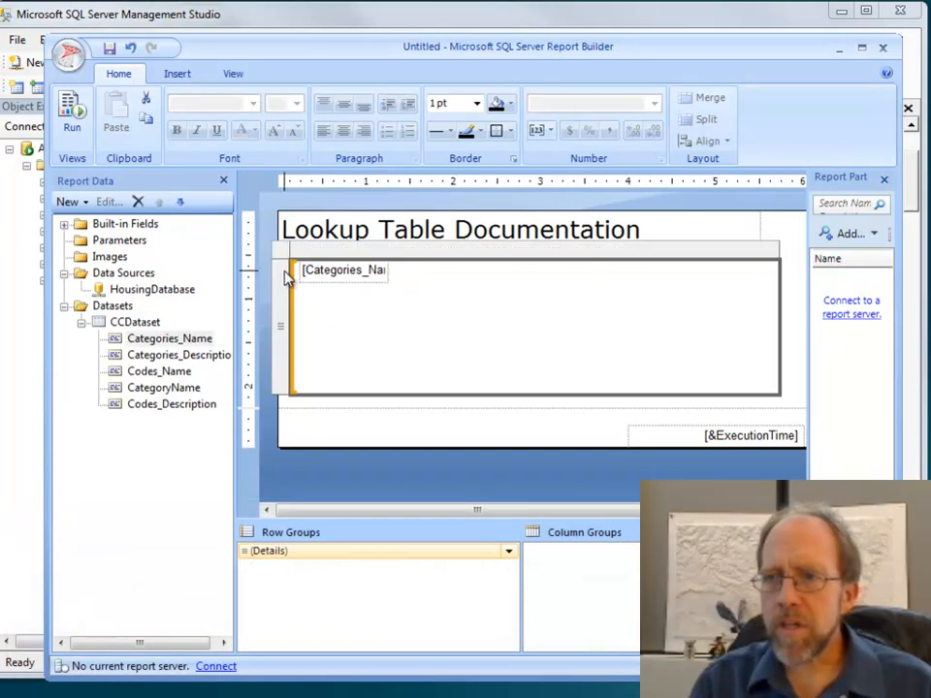
pyautogui.rightClick(287, 274)
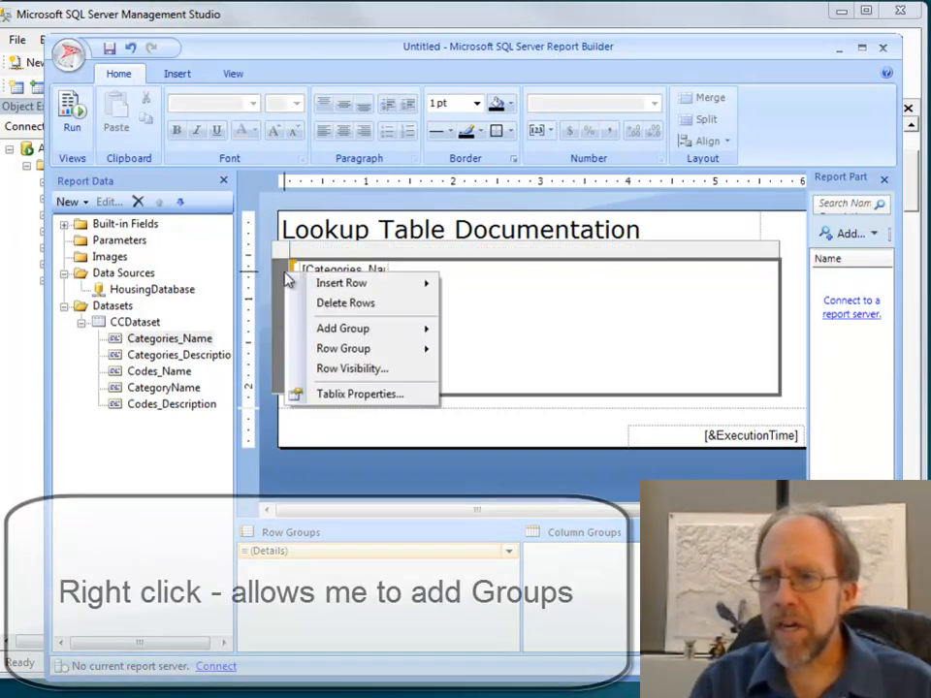
pyautogui.moveTo(361, 354)
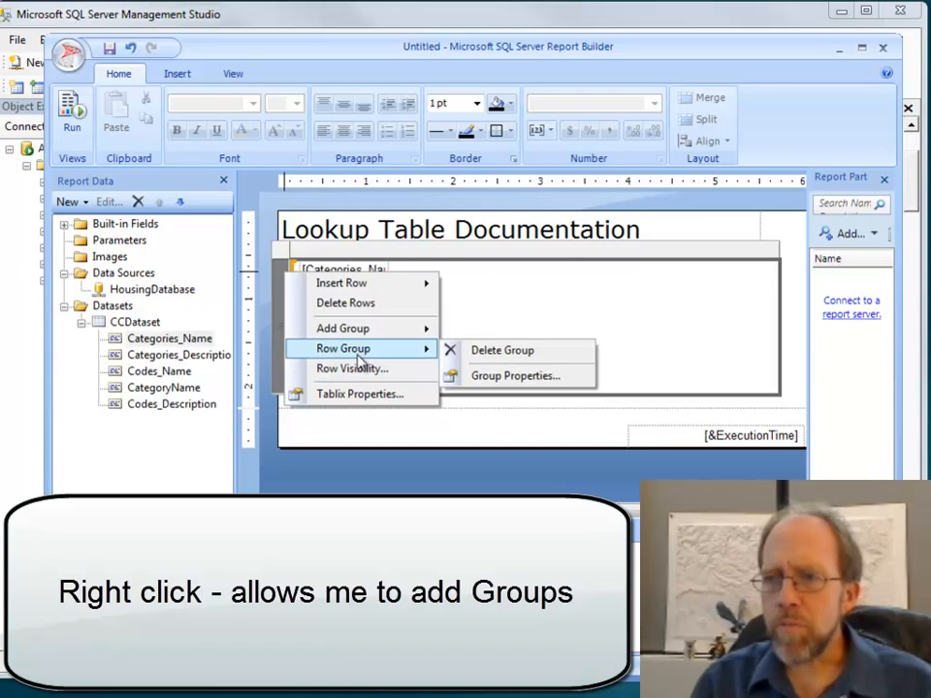
pyautogui.rightClick(284, 254)
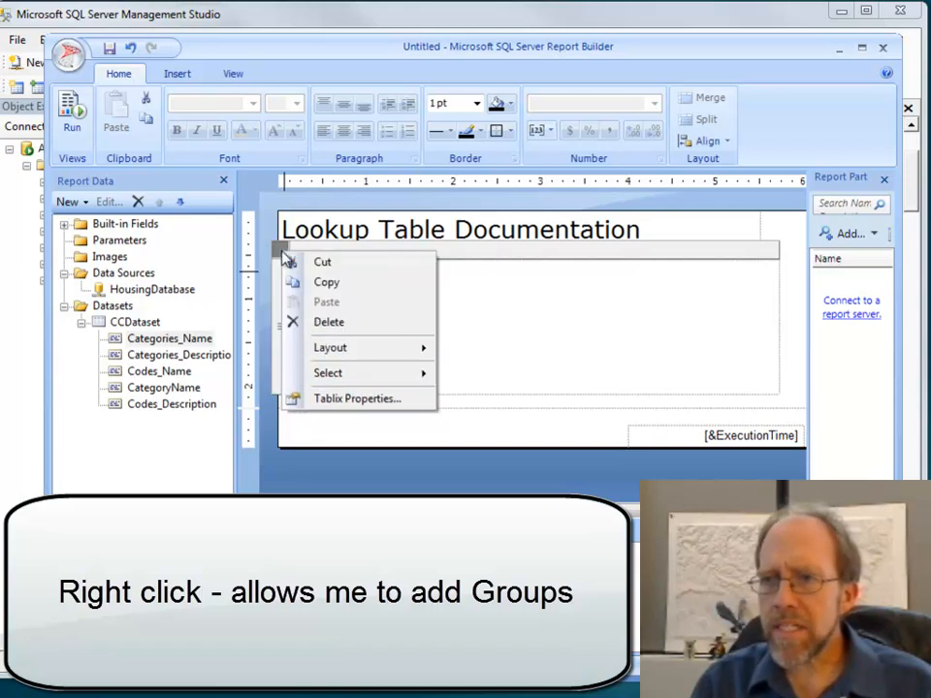
pyautogui.click(351, 398)
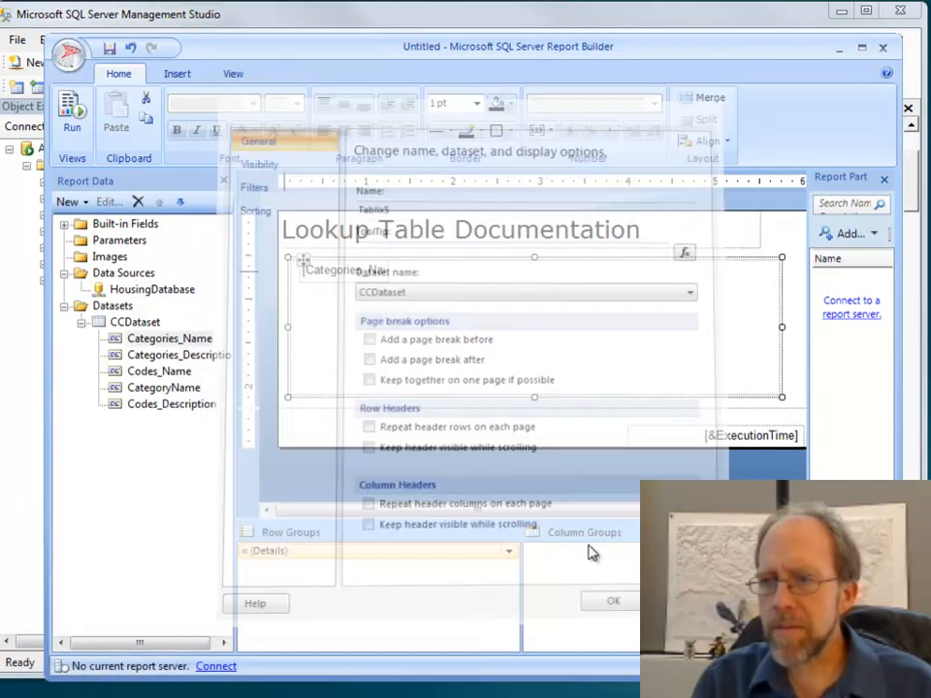
pyautogui.click(289, 290)
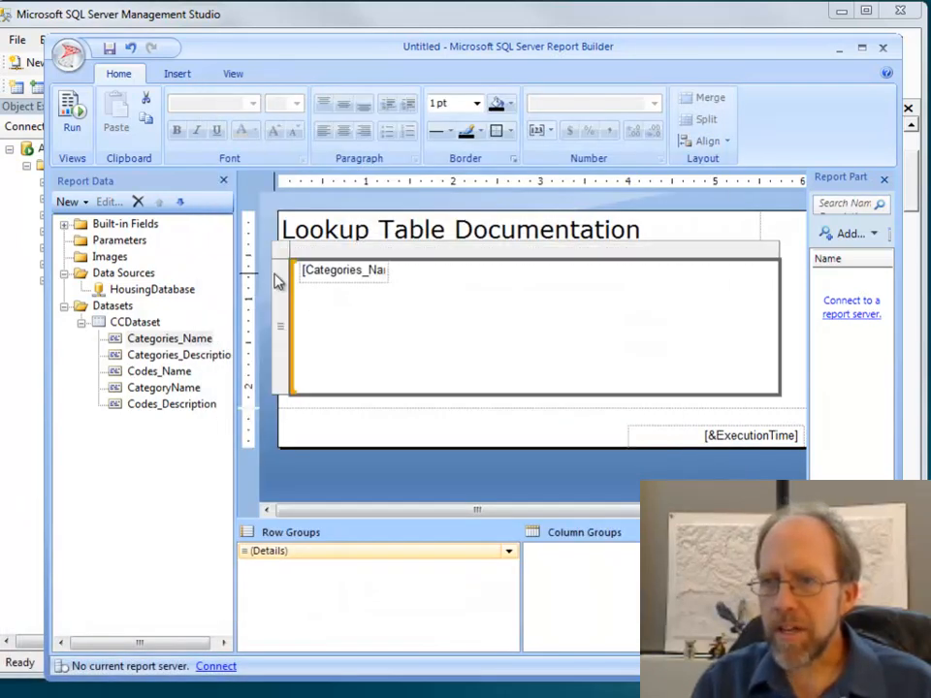
pyautogui.rightClick(283, 273)
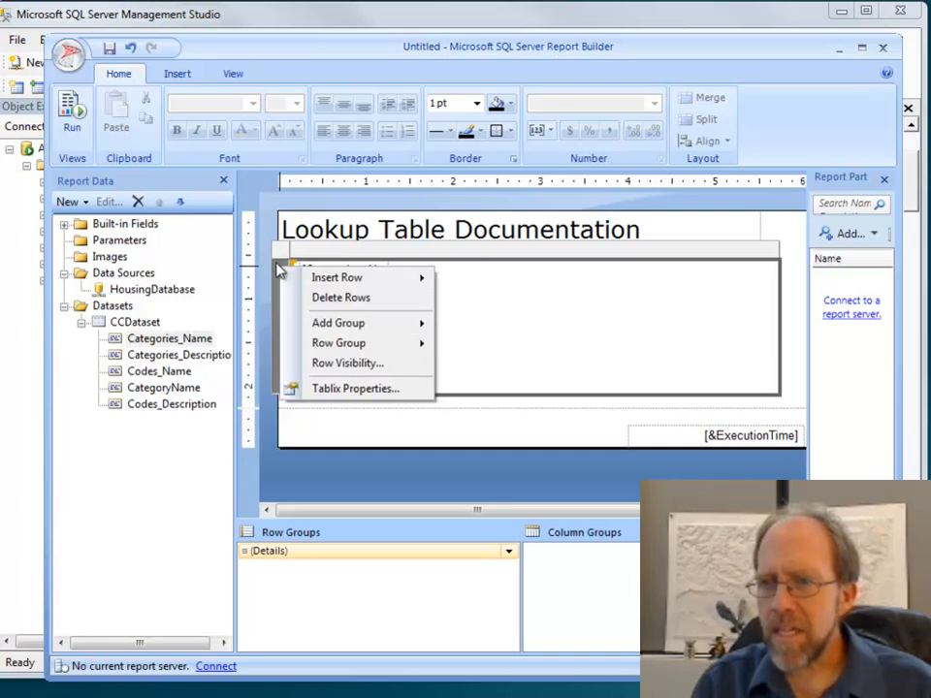
pyautogui.rightClick(280, 254)
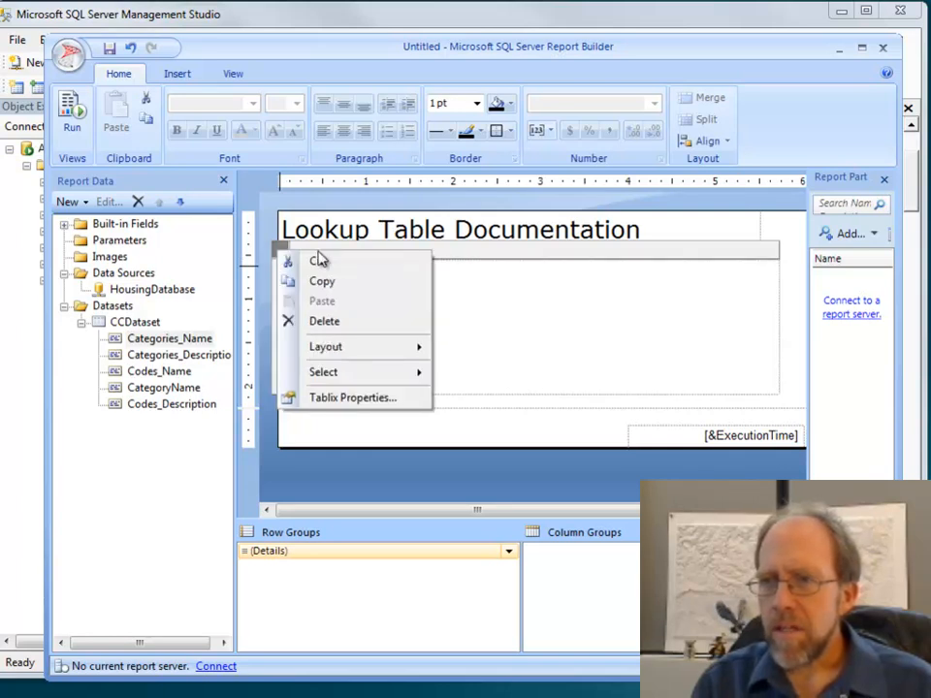
pyautogui.click(441, 253)
pyautogui.rightClick(440, 253)
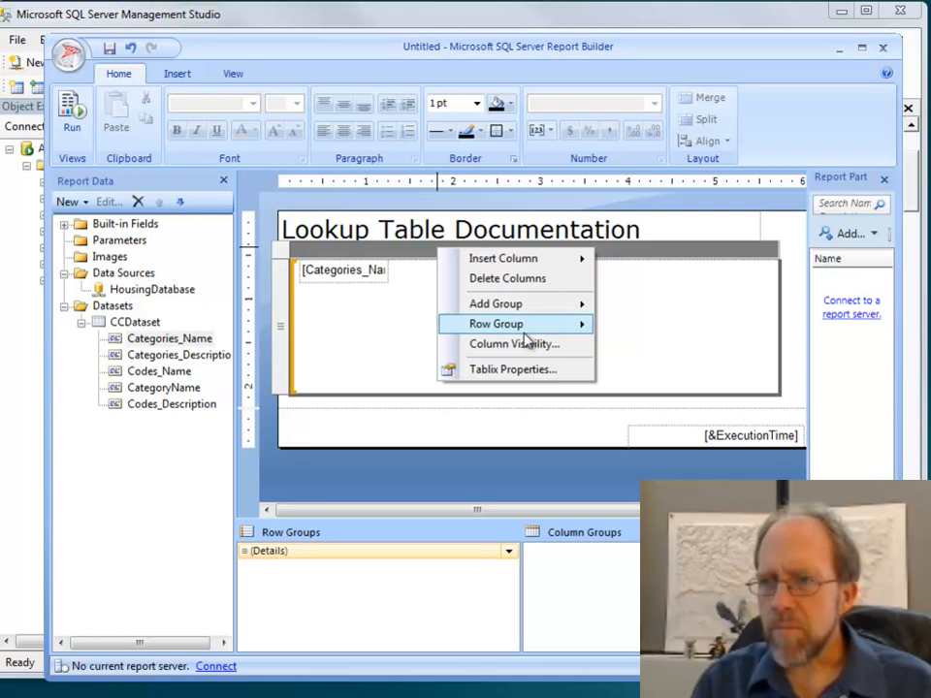
pyautogui.moveTo(524, 329)
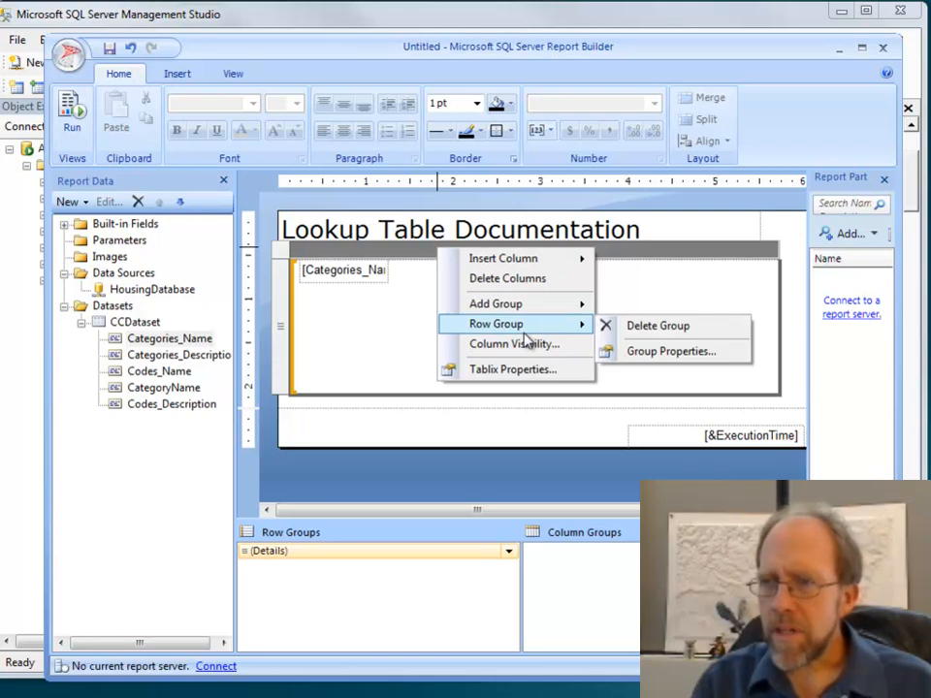
# - Add a parent row group to the list, grouped by Categories_Name, without a group header or footer
pyautogui.click(278, 301)
pyautogui.rightClick(279, 301)
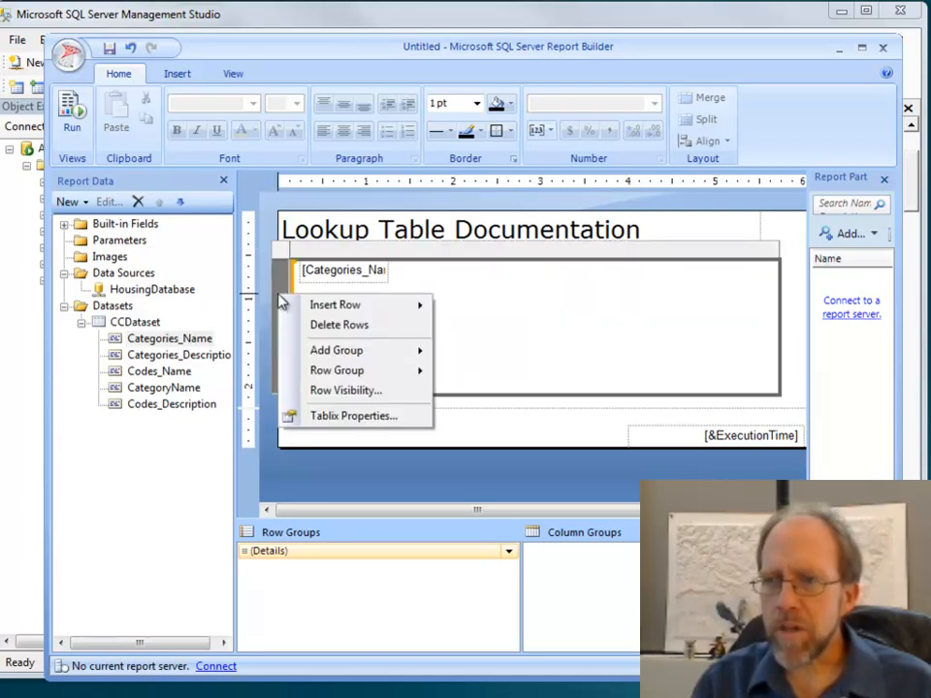
pyautogui.moveTo(364, 380)
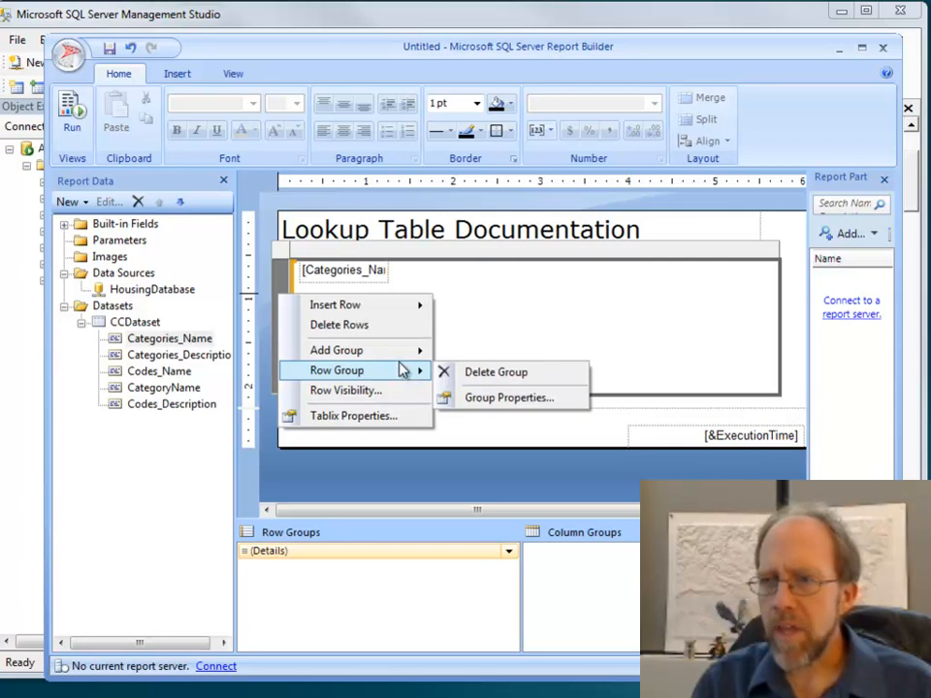
pyautogui.moveTo(403, 357)
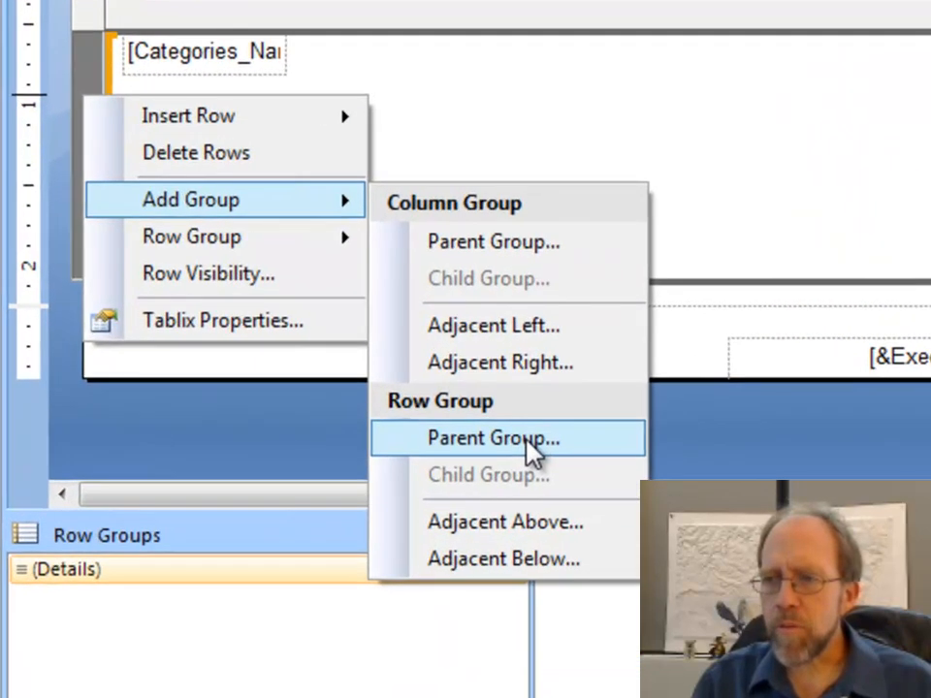
pyautogui.click(525, 438)
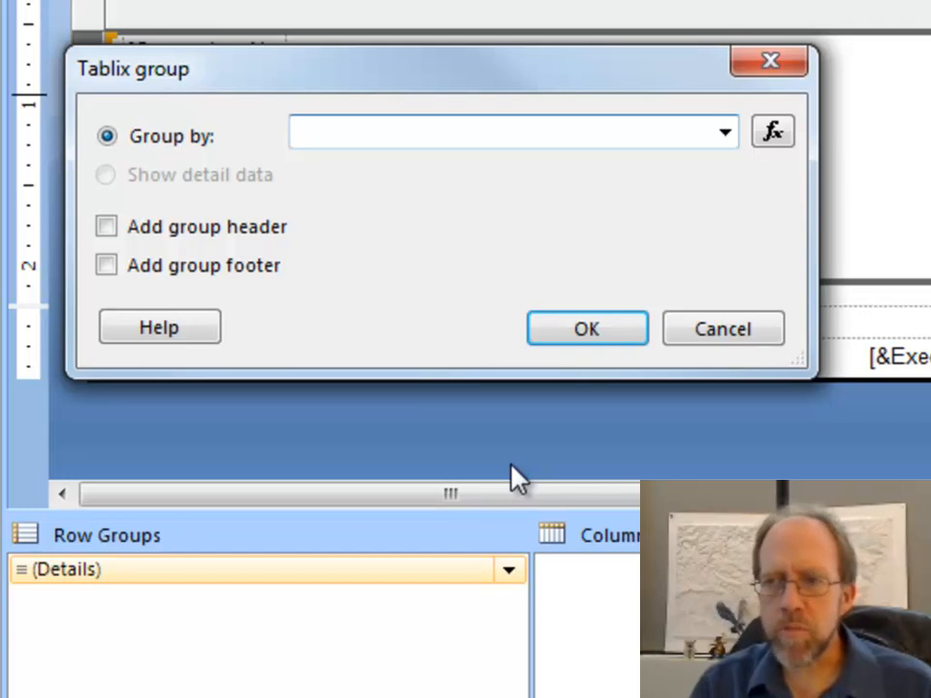
pyautogui.click(734, 133)
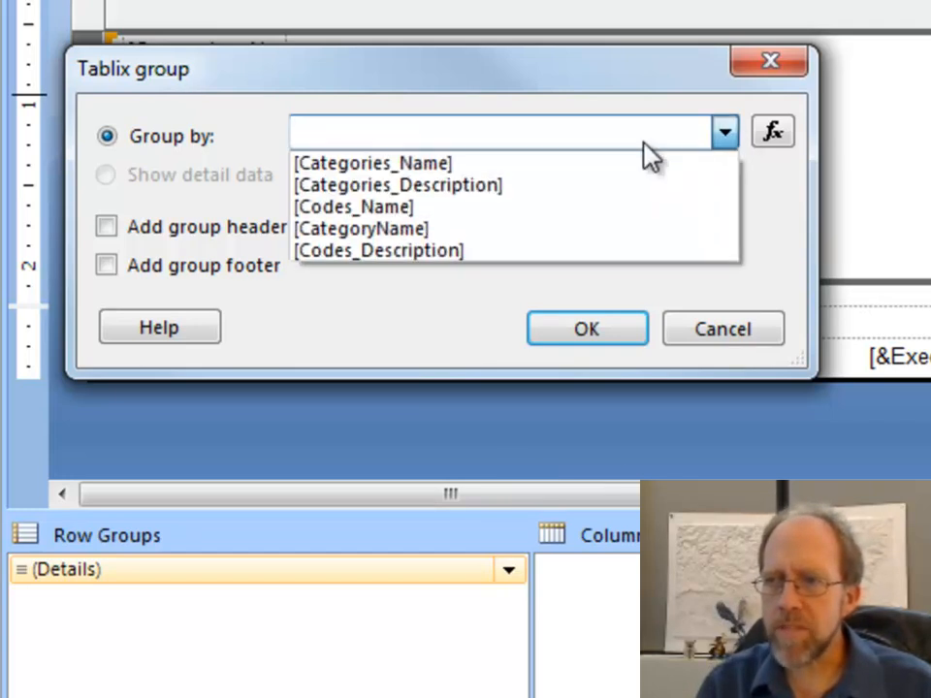
pyautogui.click(480, 163)
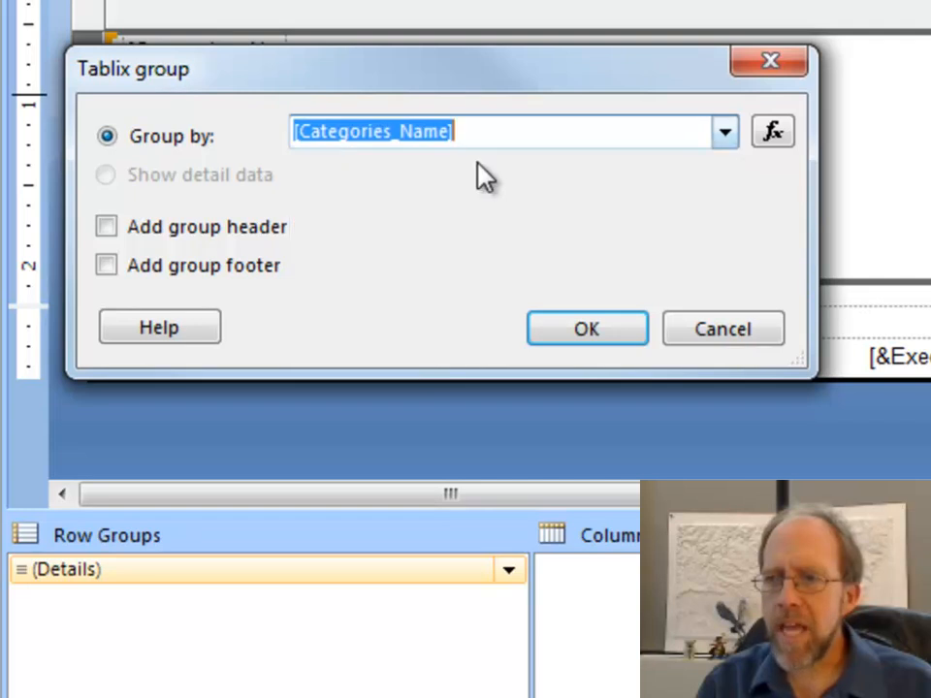
pyautogui.click(594, 334)
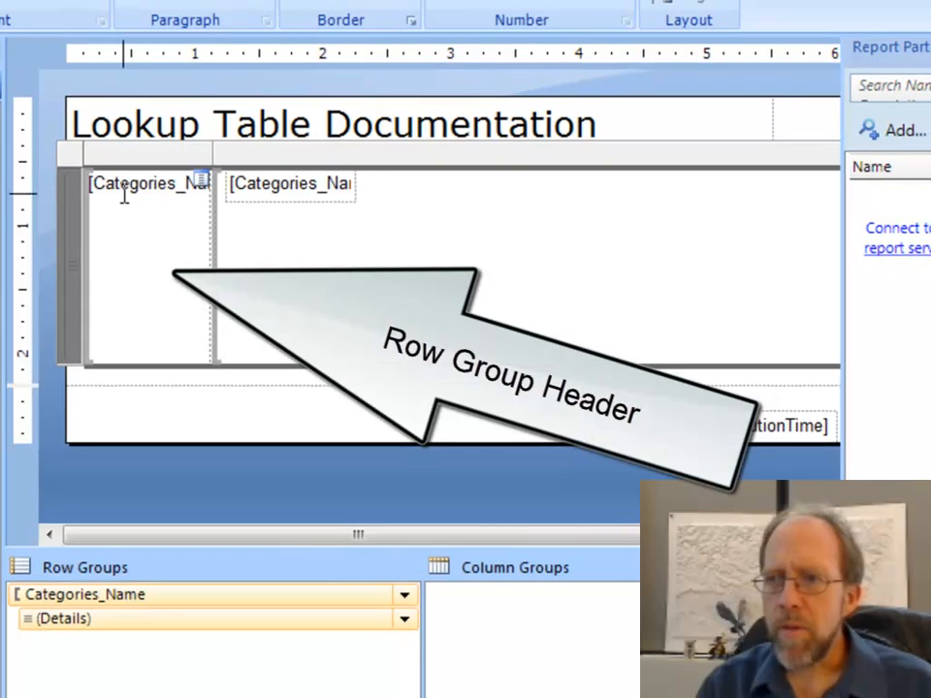
# - Preview the report to check the Categories_Name grouping, and return to the report design
pyautogui.click(124, 194)
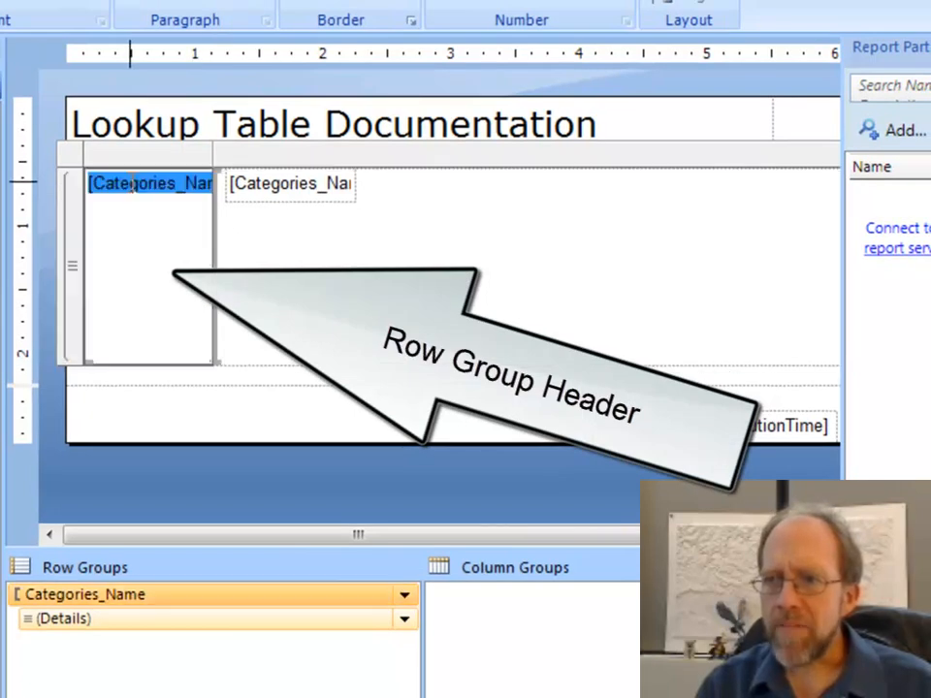
pyautogui.click(246, 183)
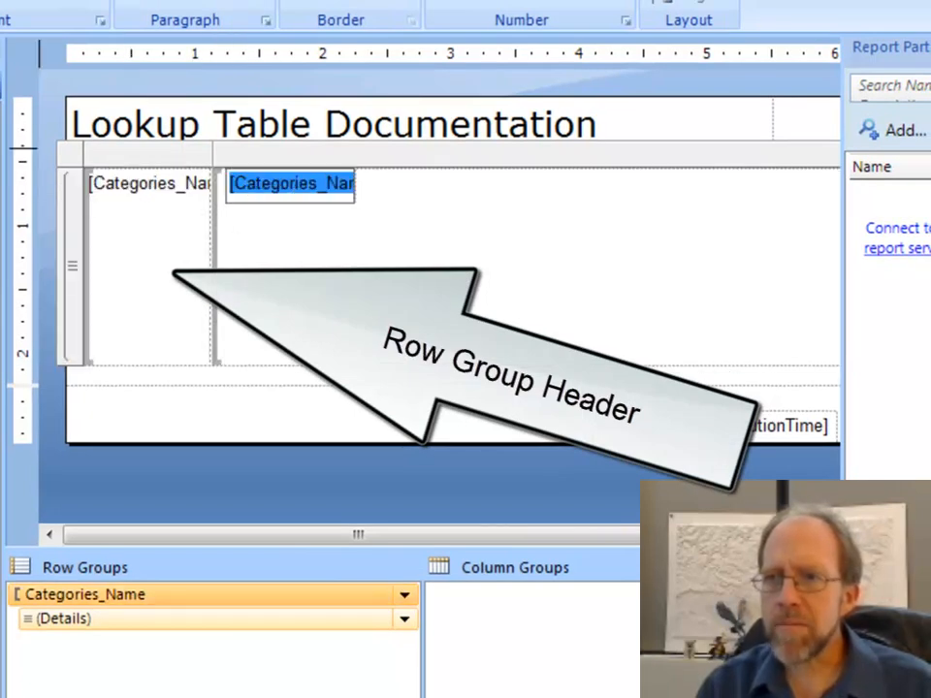
pyautogui.press('F5')
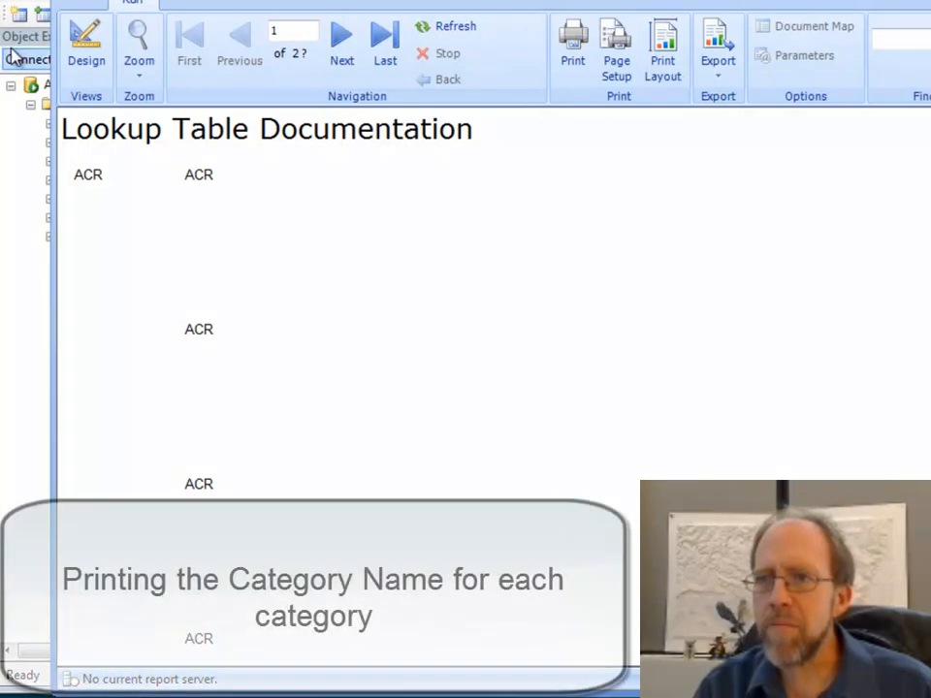
pyautogui.click(78, 51)
# - Delete the duplicate Categories_Name text box from the list's detail area, keeping the one in the row group header
pyautogui.doubleClick(504, 231)
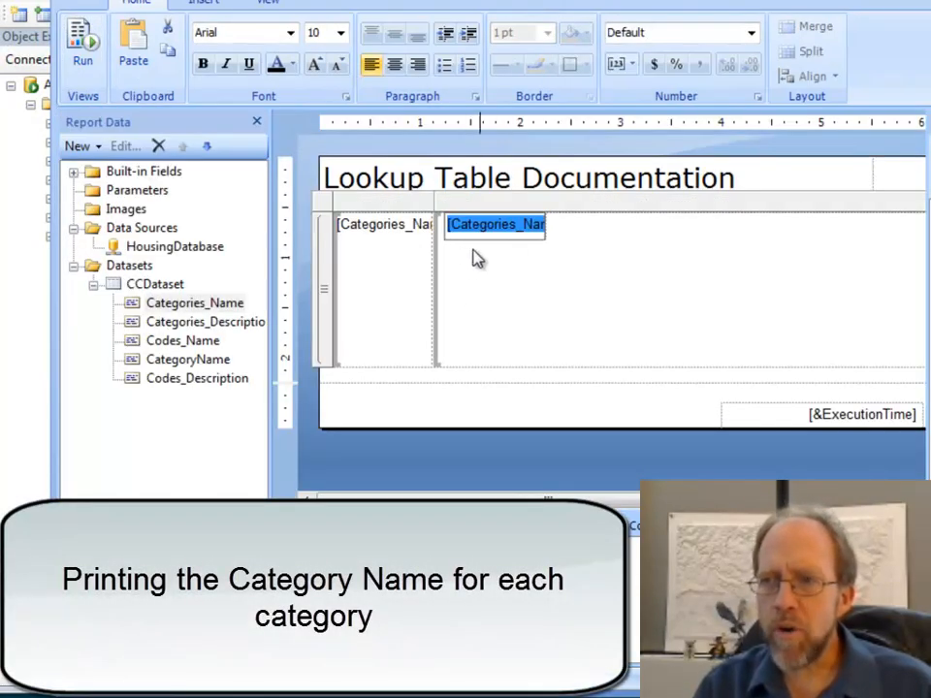
pyautogui.click(588, 245)
pyautogui.click(547, 237)
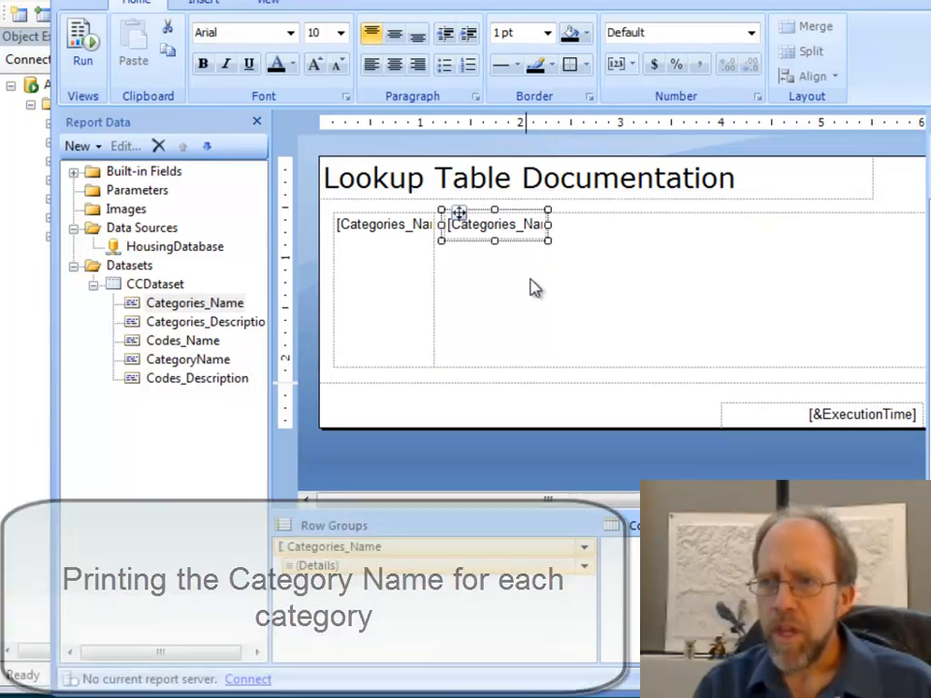
pyautogui.press('Delete')
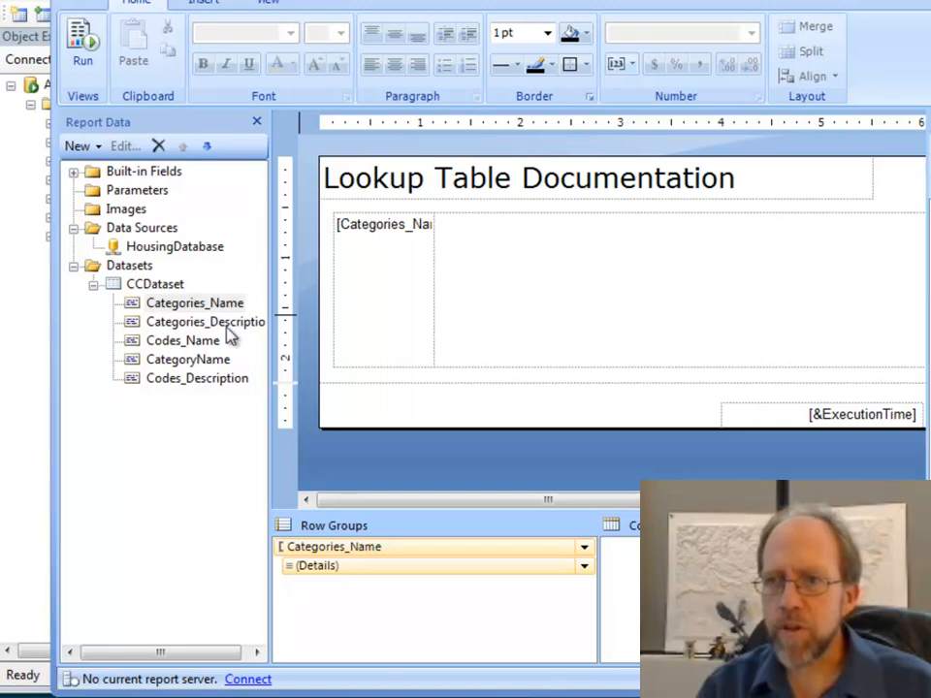
# - Add the Codes_Name field to the list's detail area, with the Codes_Description field to the right of it
pyautogui.moveTo(173, 343); pyautogui.dragTo(469, 245)
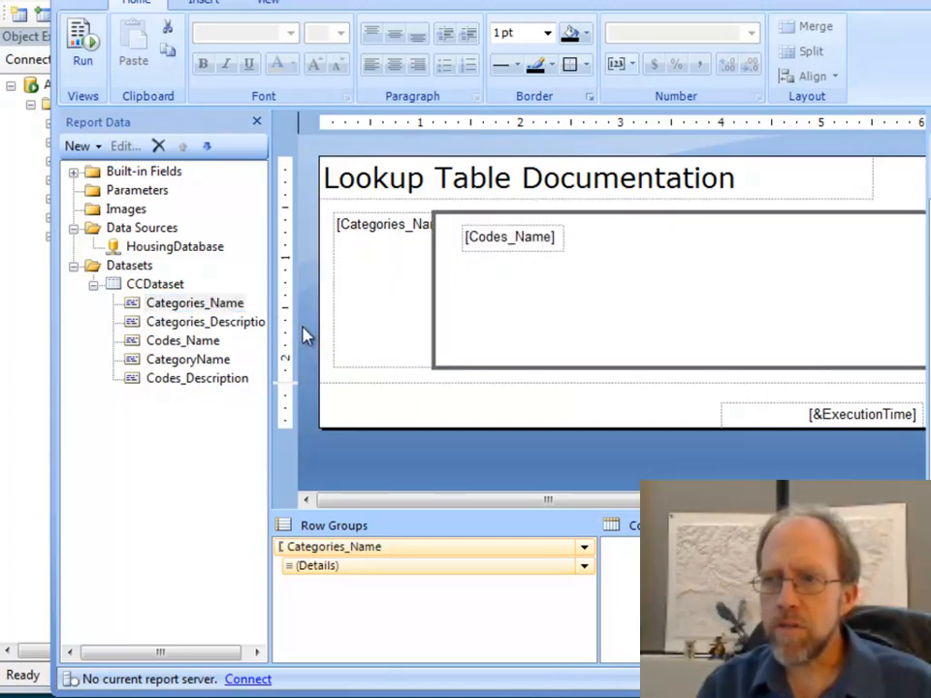
pyautogui.click(193, 386)
pyautogui.moveTo(224, 375); pyautogui.dragTo(621, 250)
pyautogui.click(495, 248)
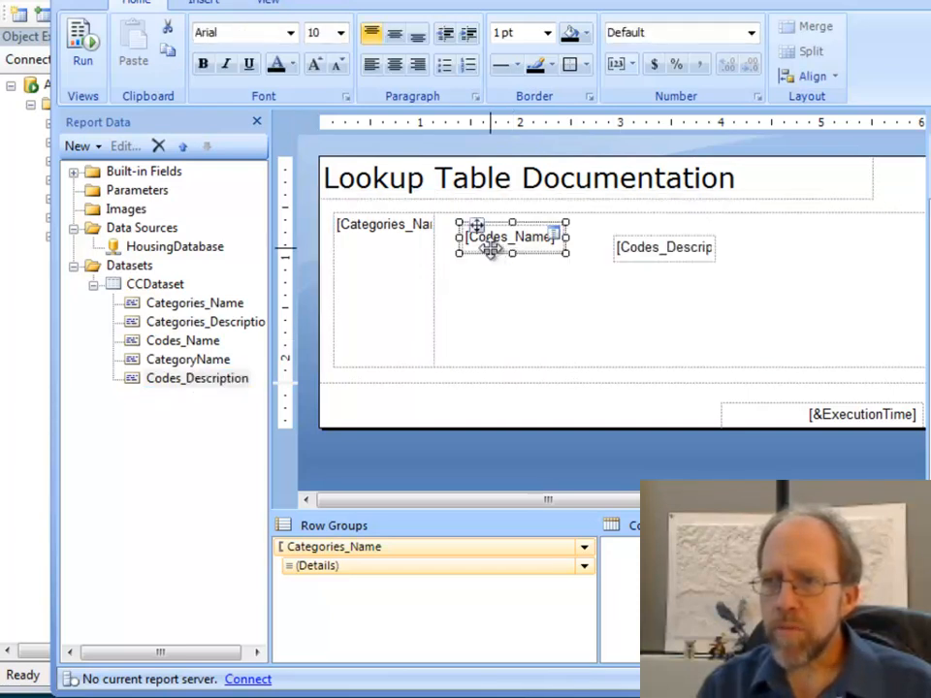
# - Align the Codes_Name and Codes_Description text boxes along the top of the list's detail area, and widen Codes_Description to about 2.5 inches
pyautogui.moveTo(491, 248); pyautogui.dragTo(475, 237)
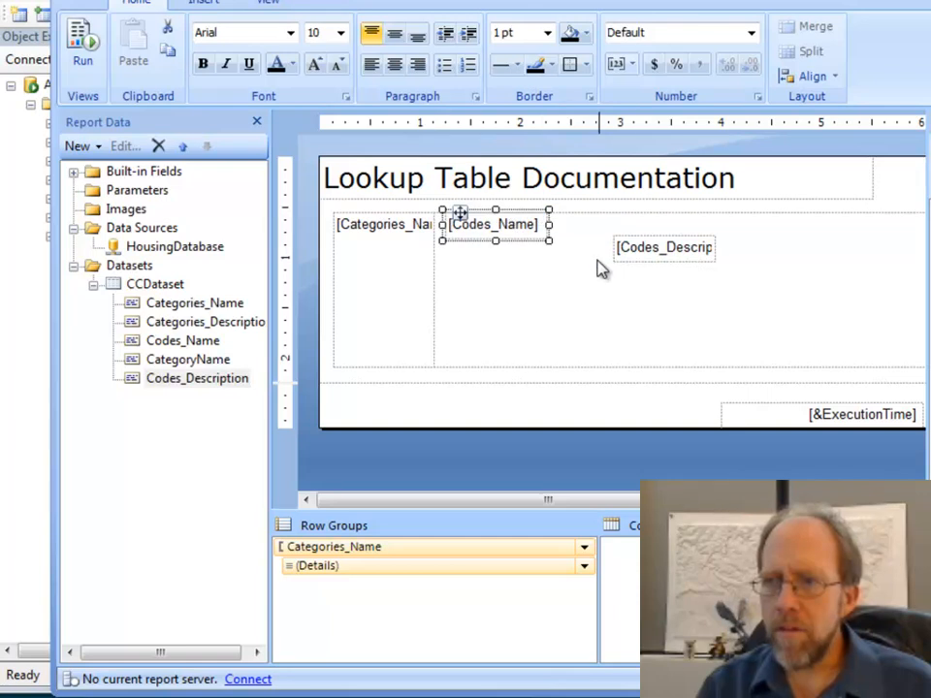
pyautogui.click(655, 257)
pyautogui.moveTo(641, 261); pyautogui.dragTo(606, 236)
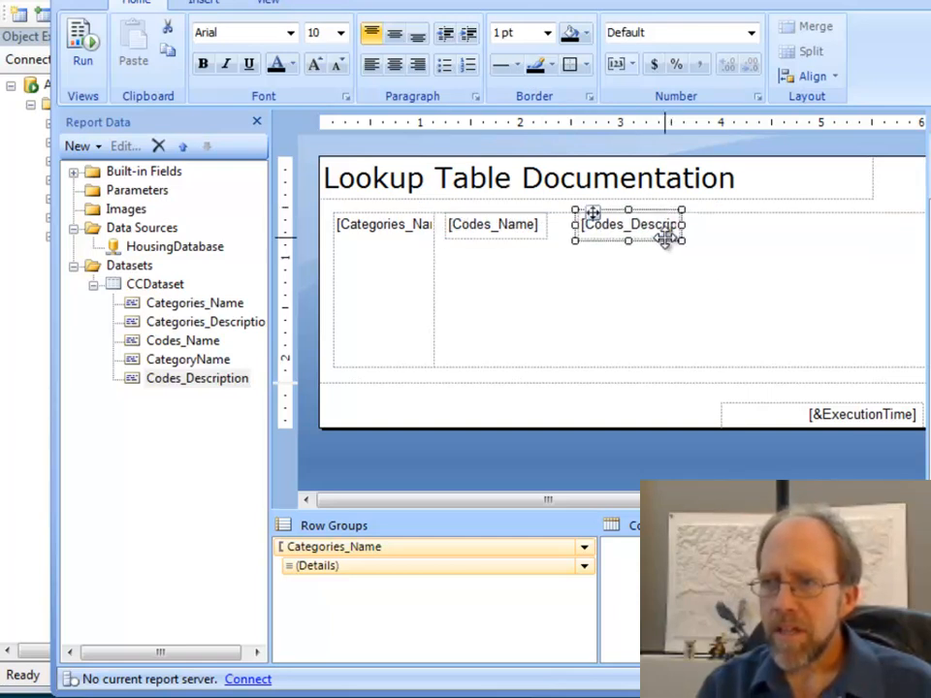
pyautogui.moveTo(685, 224); pyautogui.dragTo(832, 223)
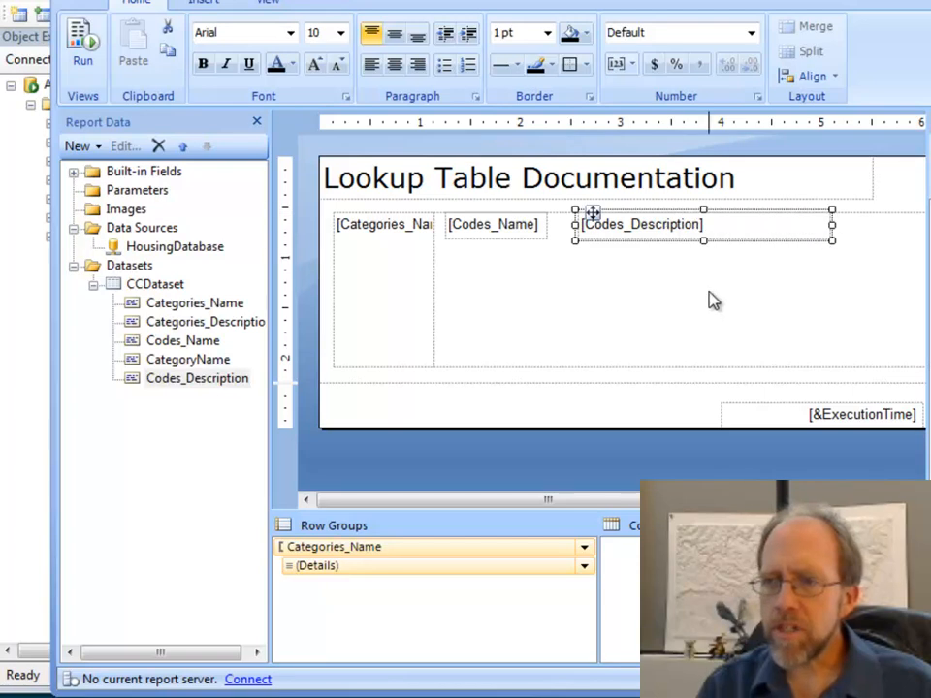
# - Shorten the list to about half an inch high, preview the report's row spacing, and return to the design
pyautogui.click(548, 357)
pyautogui.click(328, 201)
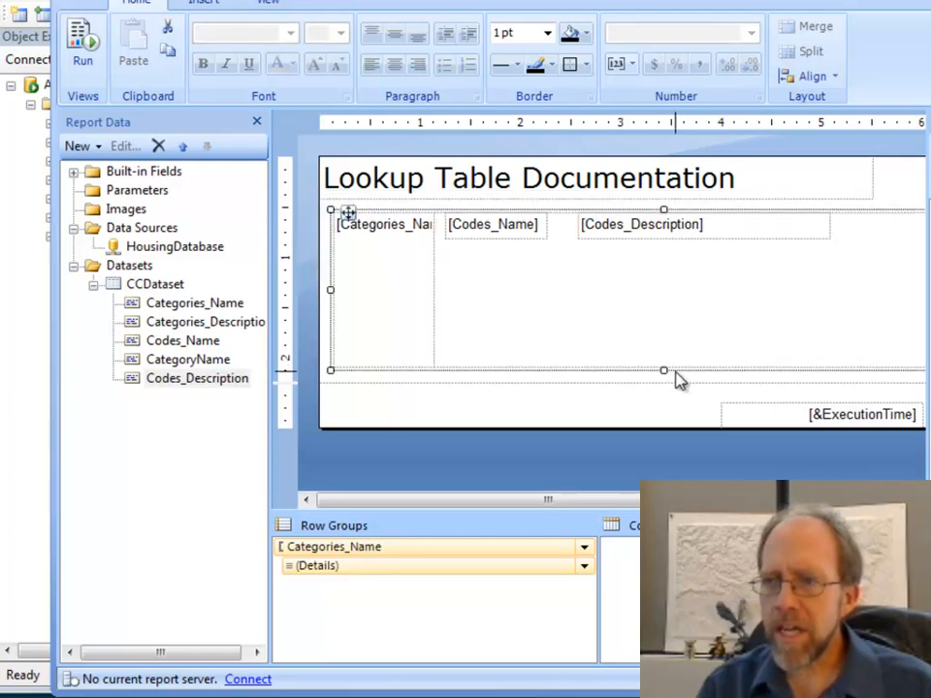
pyautogui.moveTo(660, 365)
pyautogui.mouseDown()
pyautogui.moveTo(652, 332)
pyautogui.moveTo(667, 374)
pyautogui.mouseUp()
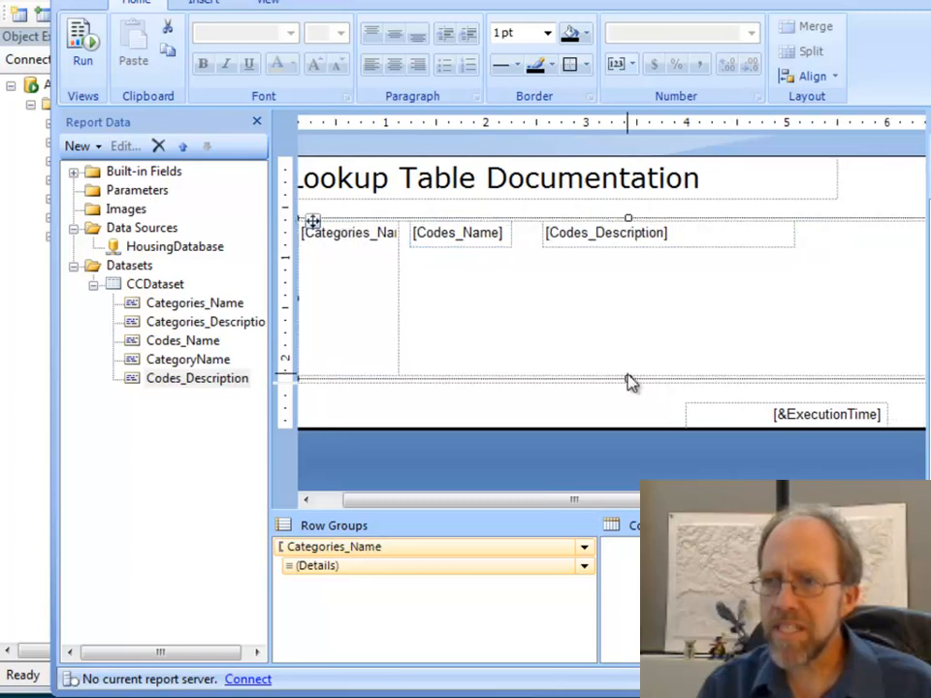
pyautogui.moveTo(627, 378); pyautogui.dragTo(626, 276)
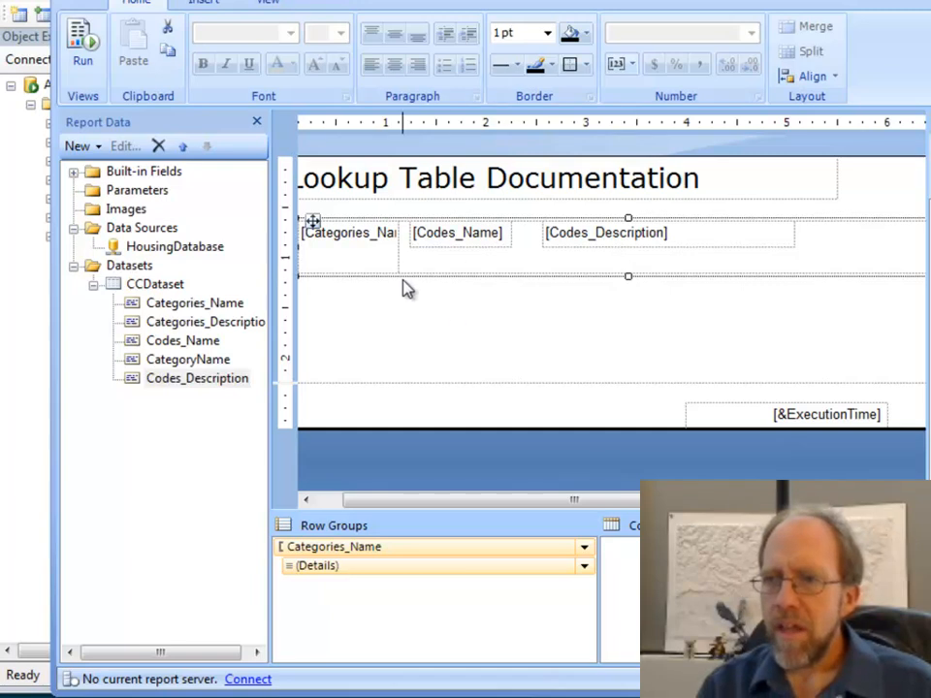
pyautogui.click(75, 49)
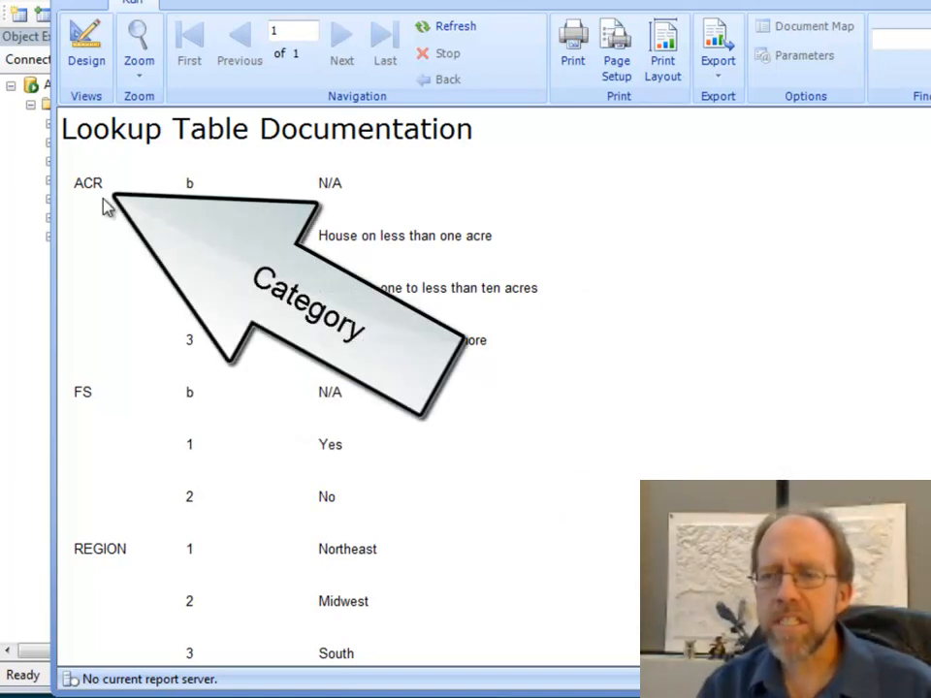
pyautogui.click(94, 60)
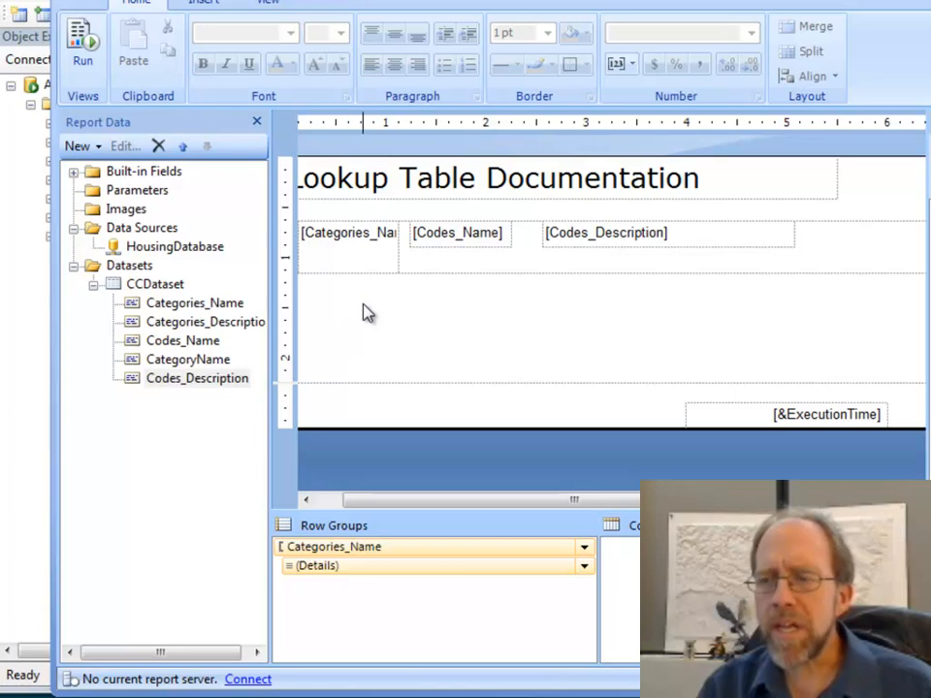
# - Add the Categories_Description field above Categories_Name in the list's row group header cell, and preview the report
pyautogui.click(356, 238)
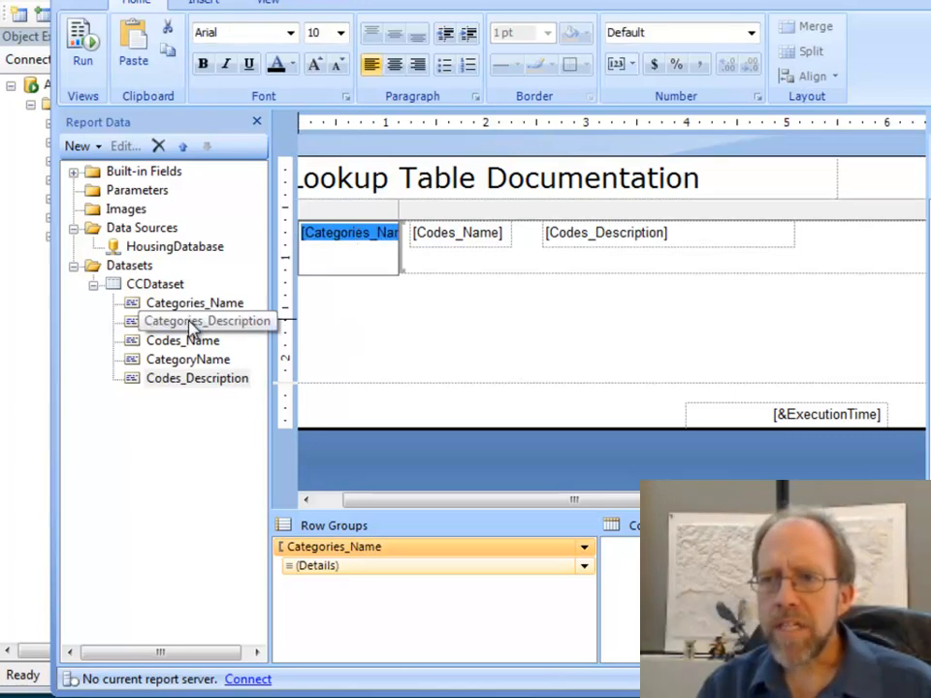
pyautogui.moveTo(191, 328); pyautogui.dragTo(345, 264)
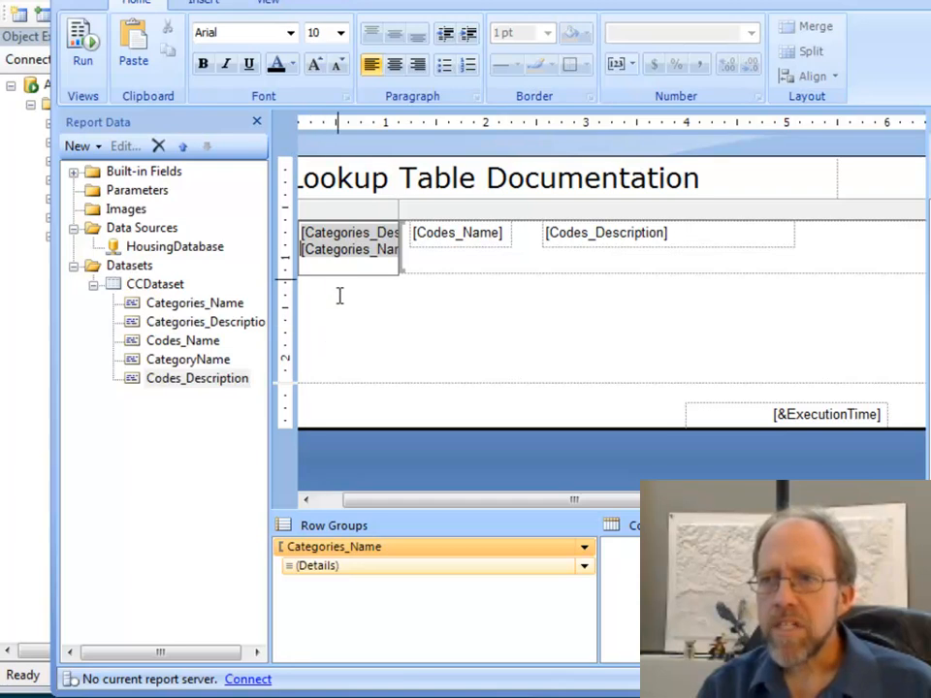
pyautogui.click(81, 48)
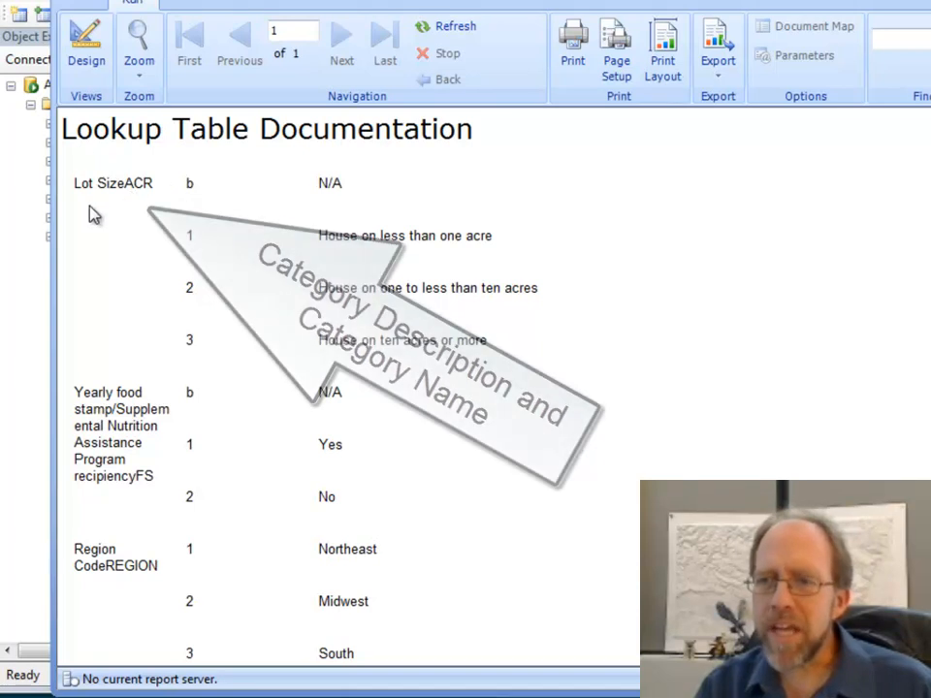
pyautogui.click(93, 57)
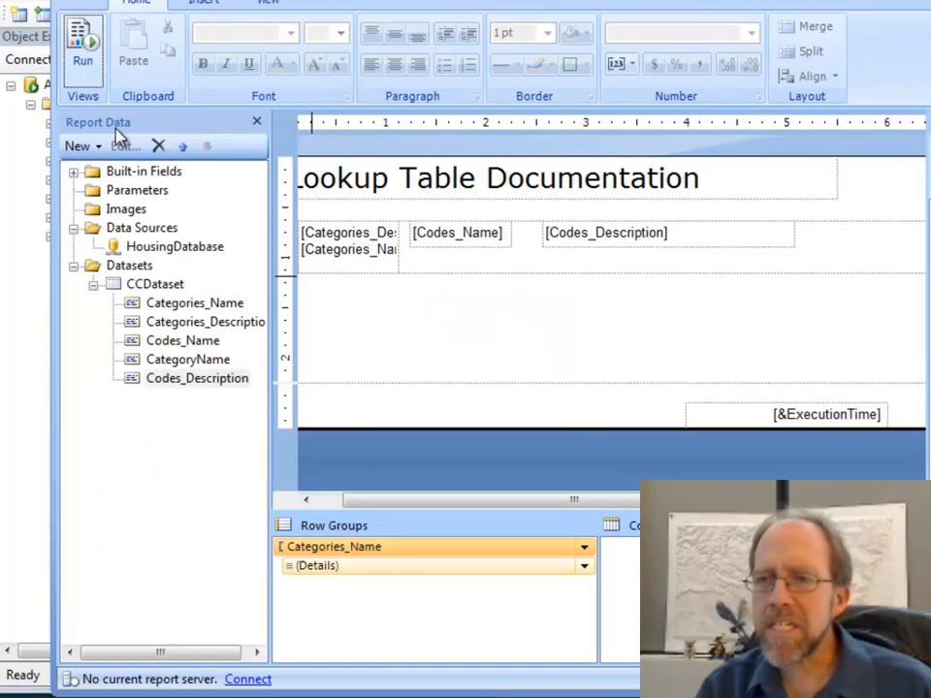
# - Widen the list's row group header column to about 1.9 inches
pyautogui.doubleClick(357, 249)
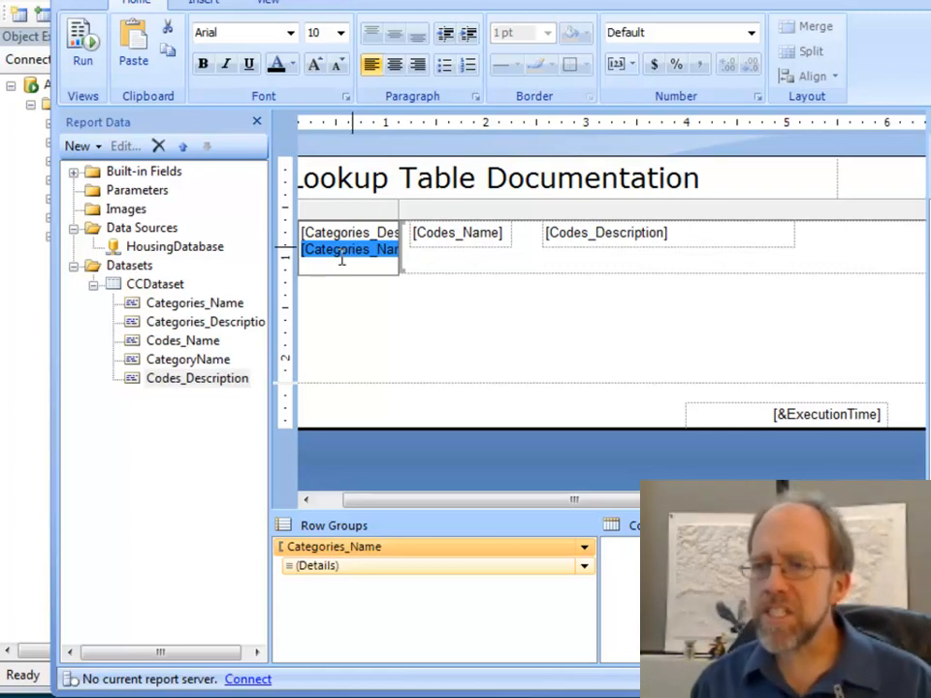
pyautogui.moveTo(396, 211); pyautogui.dragTo(491, 214)
# - Reorder the row group header cell so Categories_Name is on the line above Categories_Description, and preview the report
pyautogui.doubleClick(427, 250)
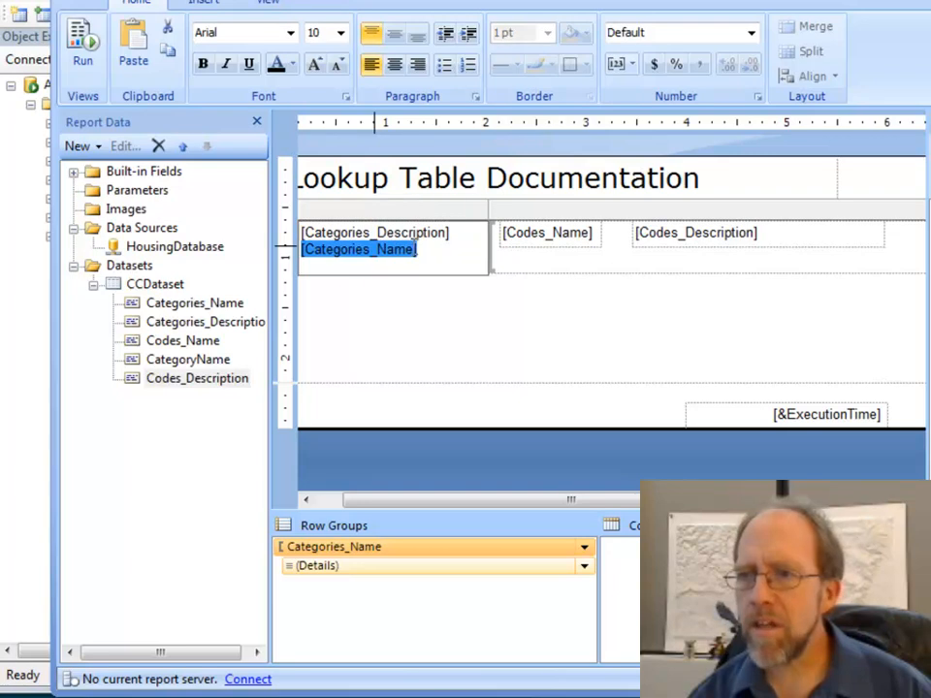
pyautogui.click(458, 235)
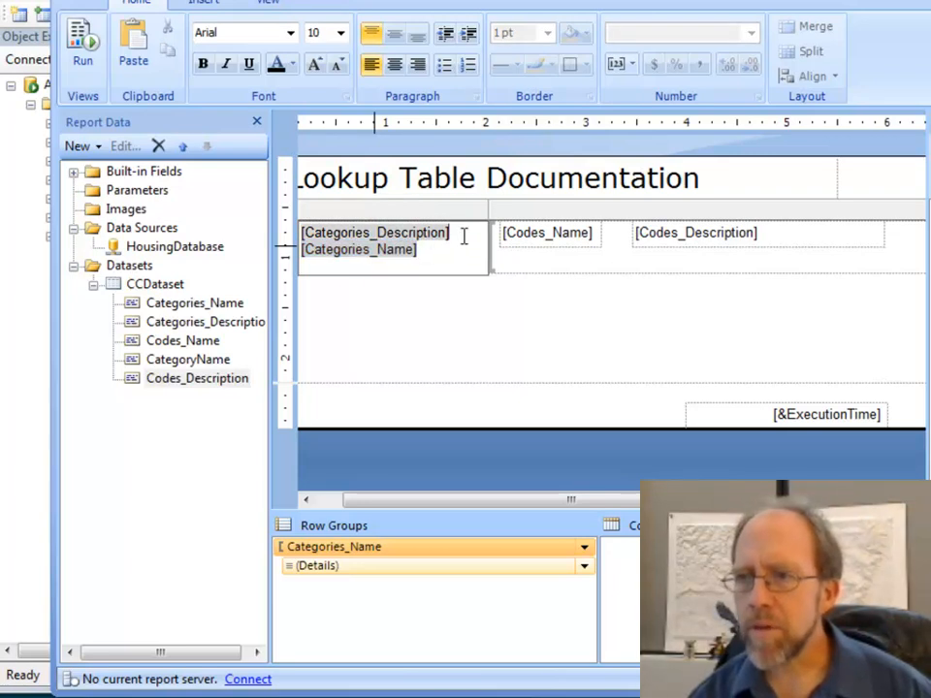
pyautogui.click(397, 251)
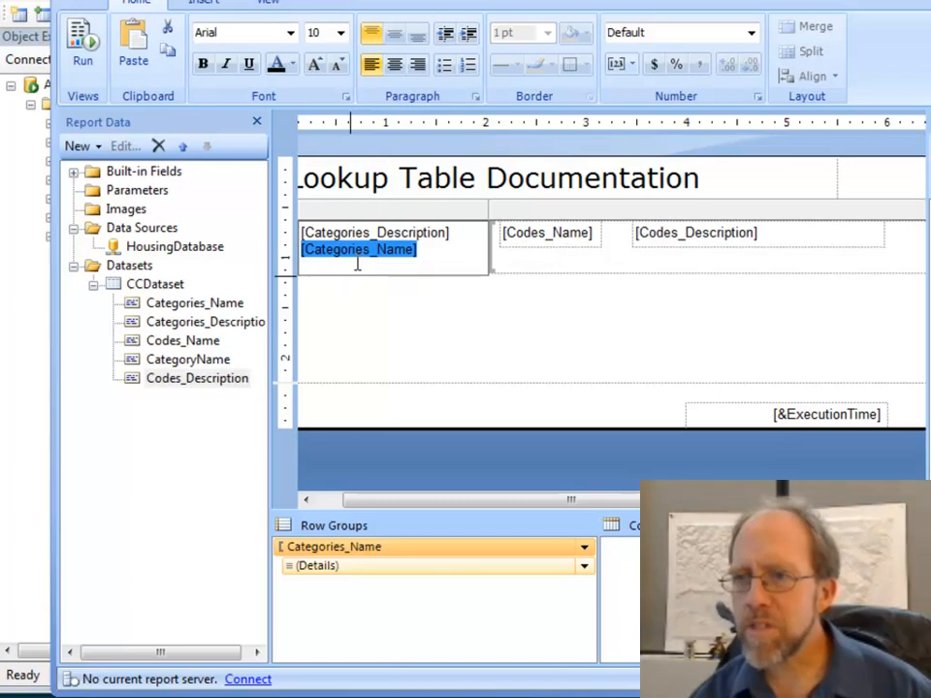
pyautogui.click(322, 236)
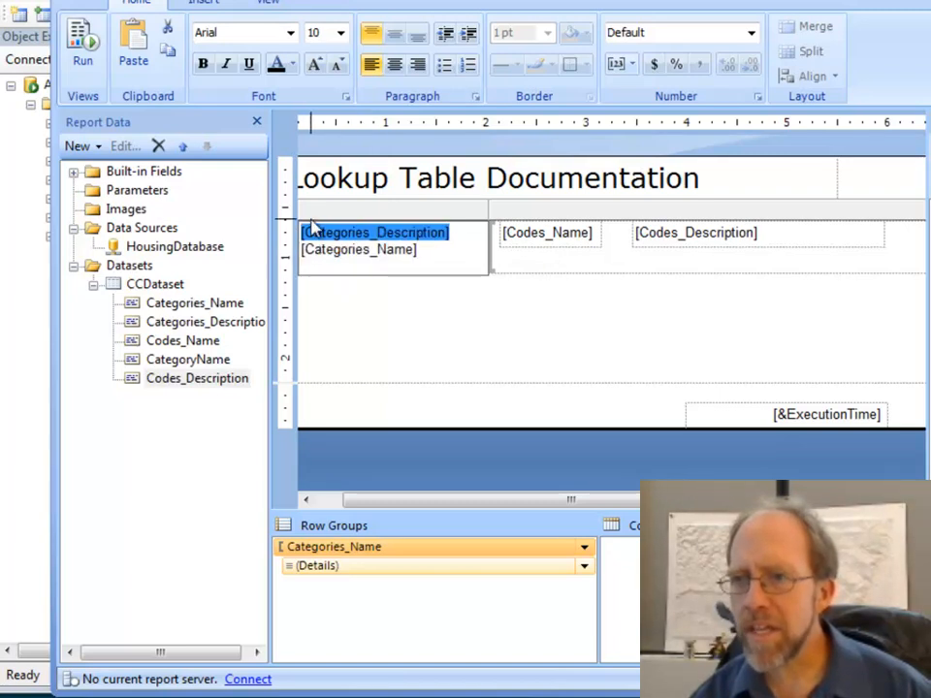
pyautogui.moveTo(374, 499); pyautogui.dragTo(342, 500)
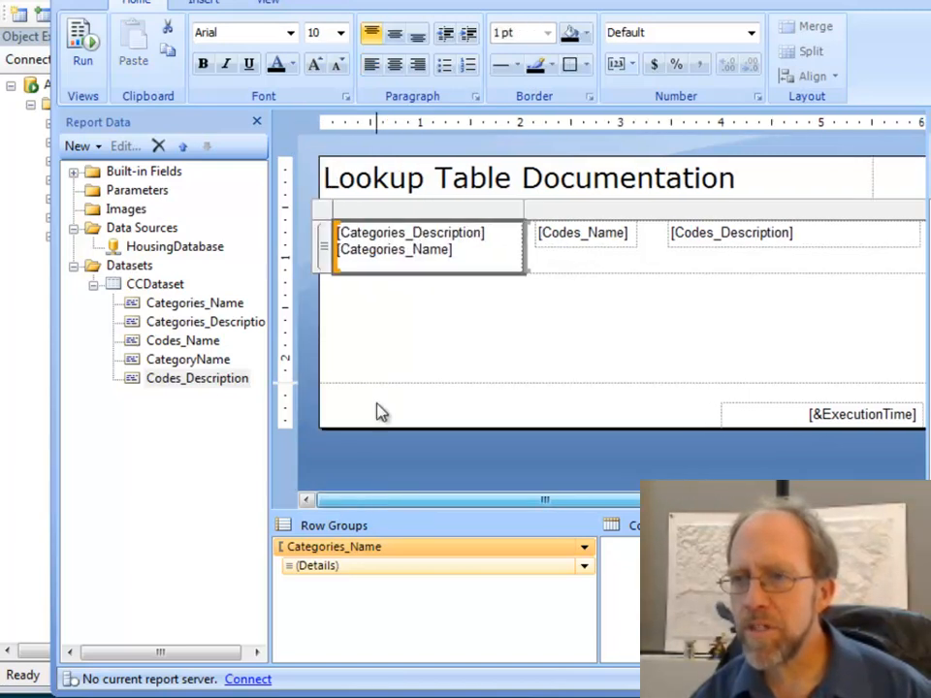
pyautogui.click(367, 250)
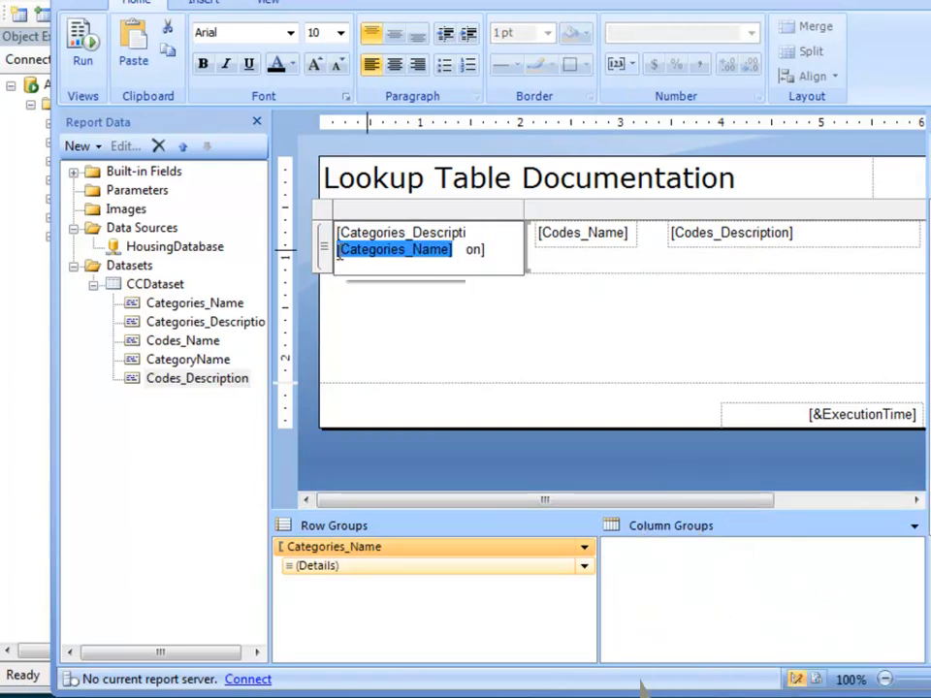
pyautogui.click(82, 44)
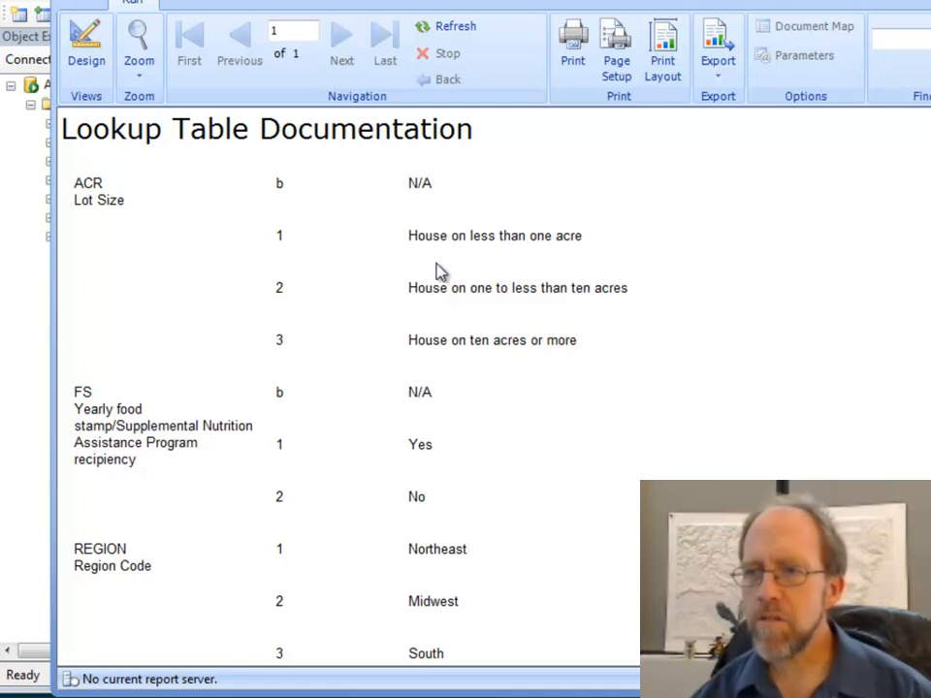
pyautogui.click(86, 44)
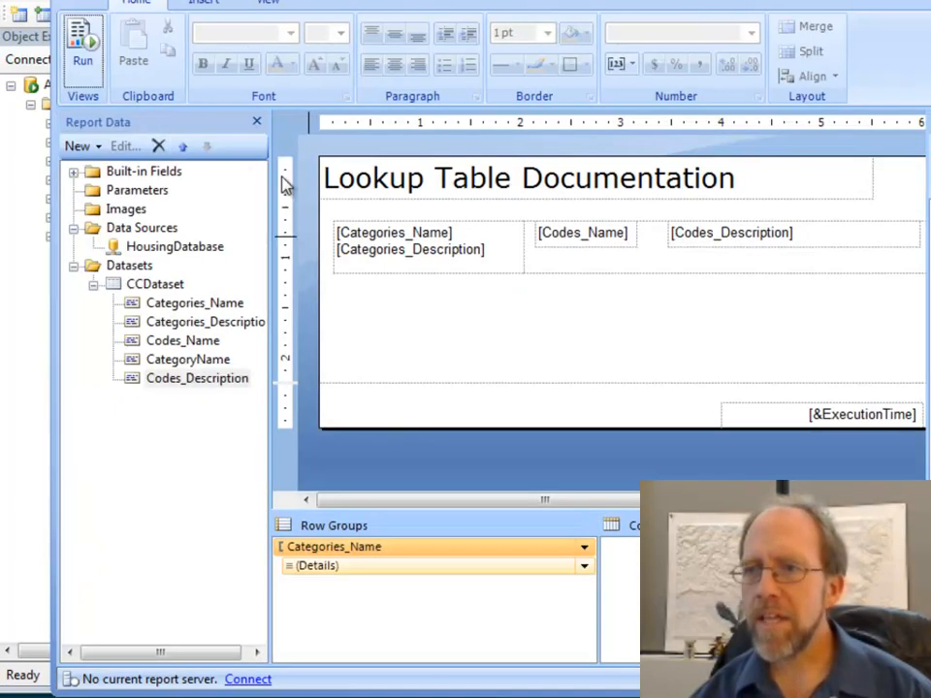
# - Move the Codes_Description text box so that it sits directly beside the Codes_Name text box
pyautogui.click(712, 232)
pyautogui.click(705, 254)
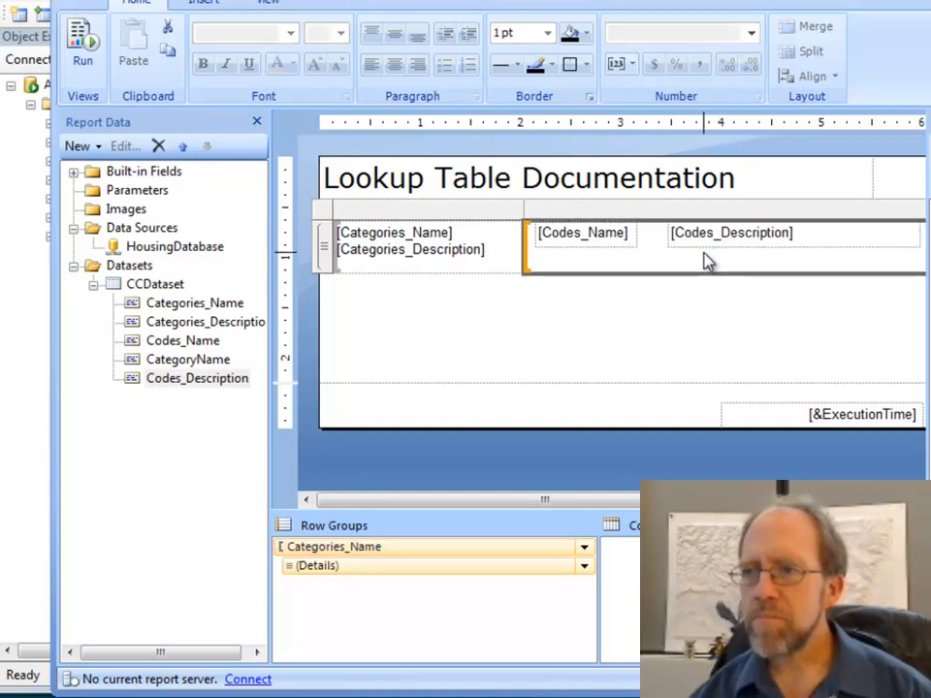
pyautogui.click(695, 246)
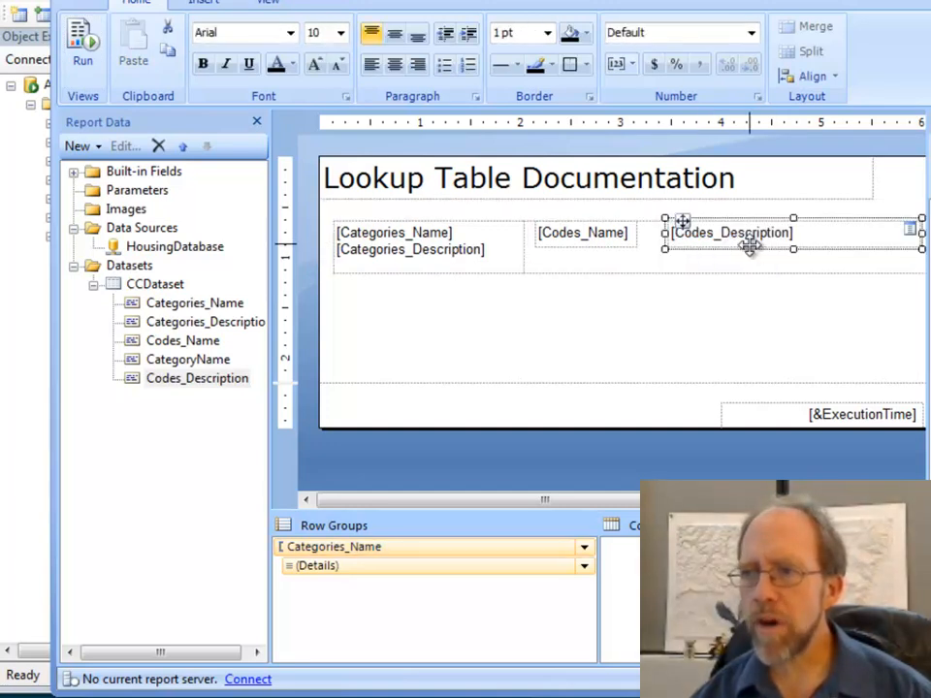
pyautogui.moveTo(743, 243); pyautogui.dragTo(709, 243)
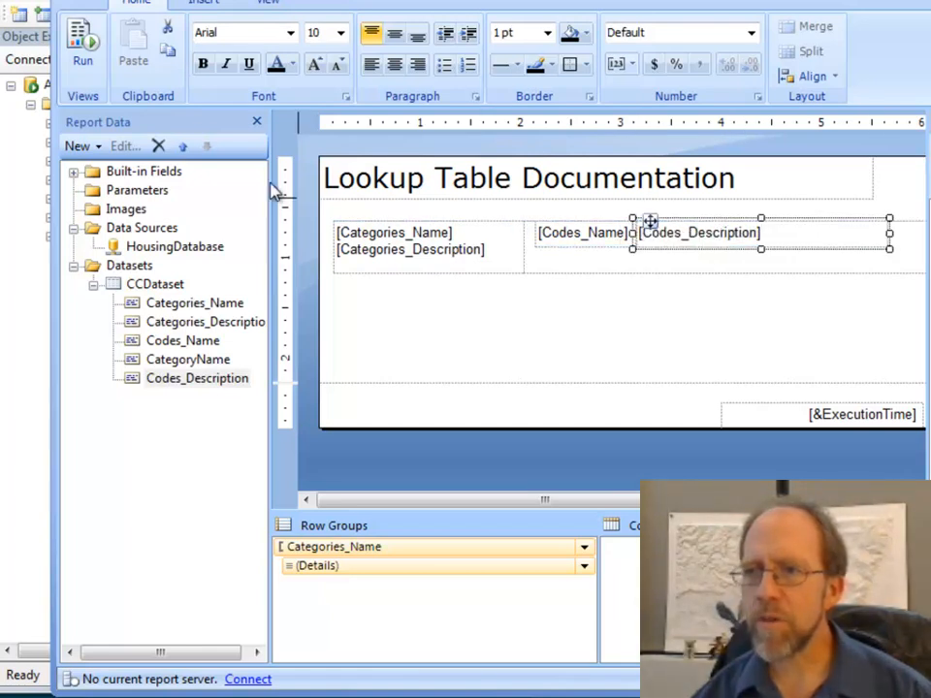
# - Preview the whole report to check the codes and descriptions grouped by category, and return to the design
pyautogui.click(83, 46)
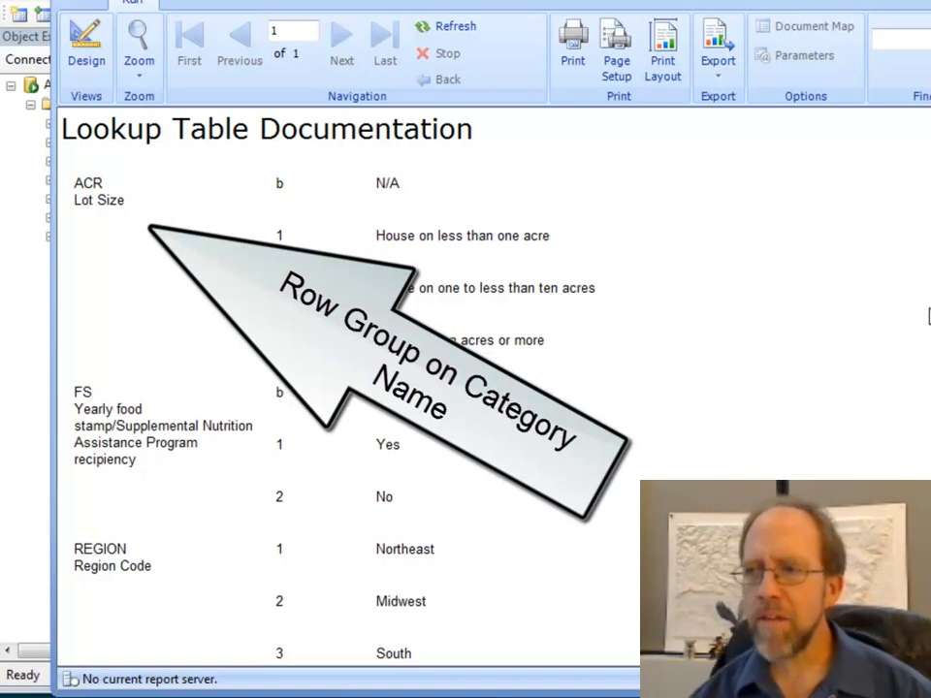
pyautogui.scroll(-2, 538, 364)
pyautogui.scroll(-3, 538, 364)
pyautogui.scroll(4, 538, 365)
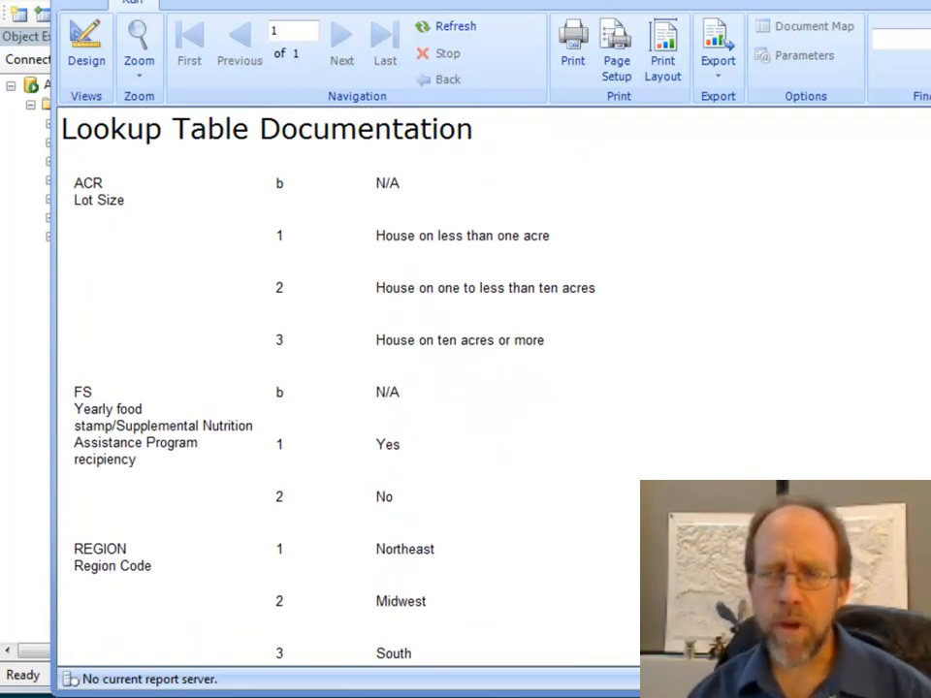
pyautogui.click(87, 60)
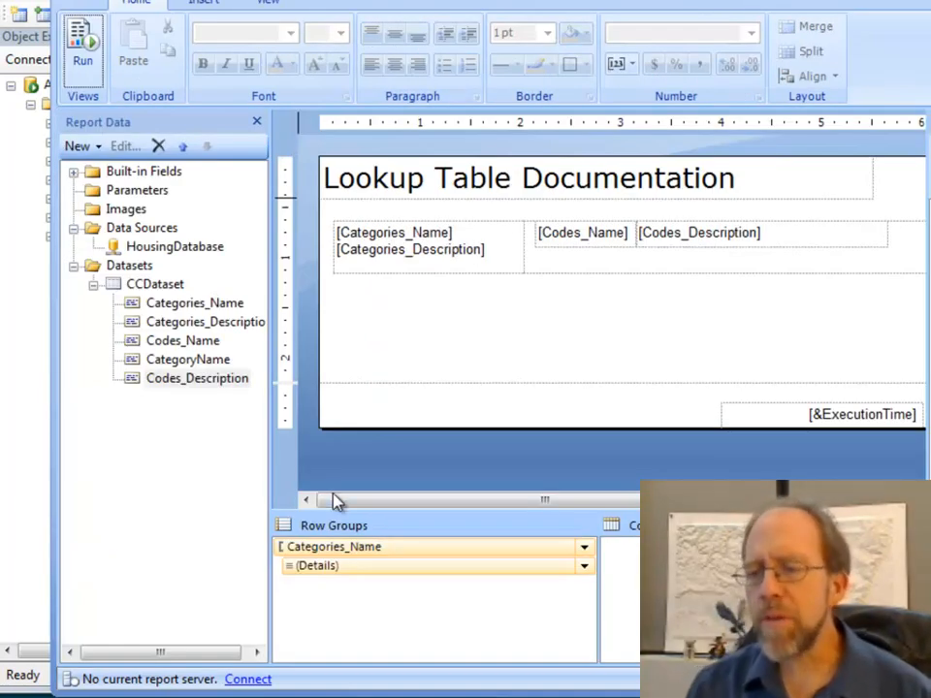
# - Examine the group commands available for the Categories_Name row group, and dismiss them without applying any
pyautogui.click(312, 566)
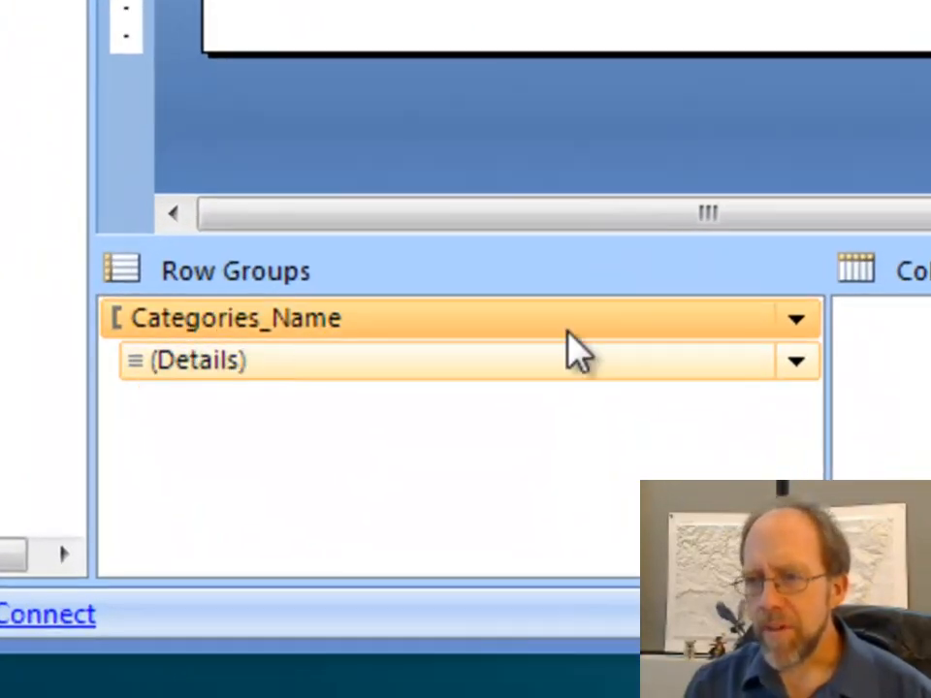
pyautogui.click(795, 319)
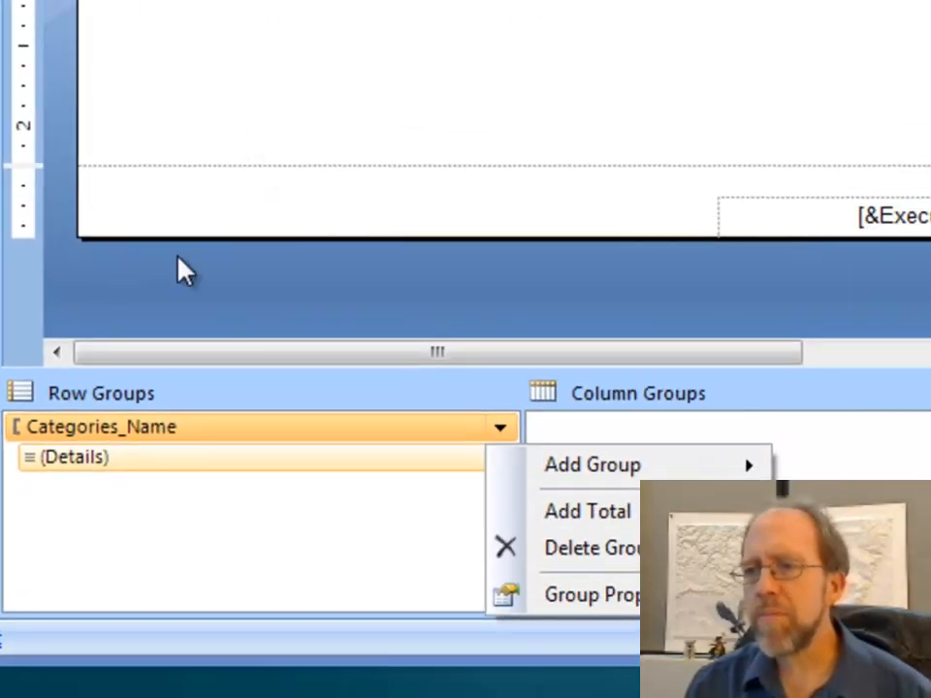
pyautogui.click(301, 123)
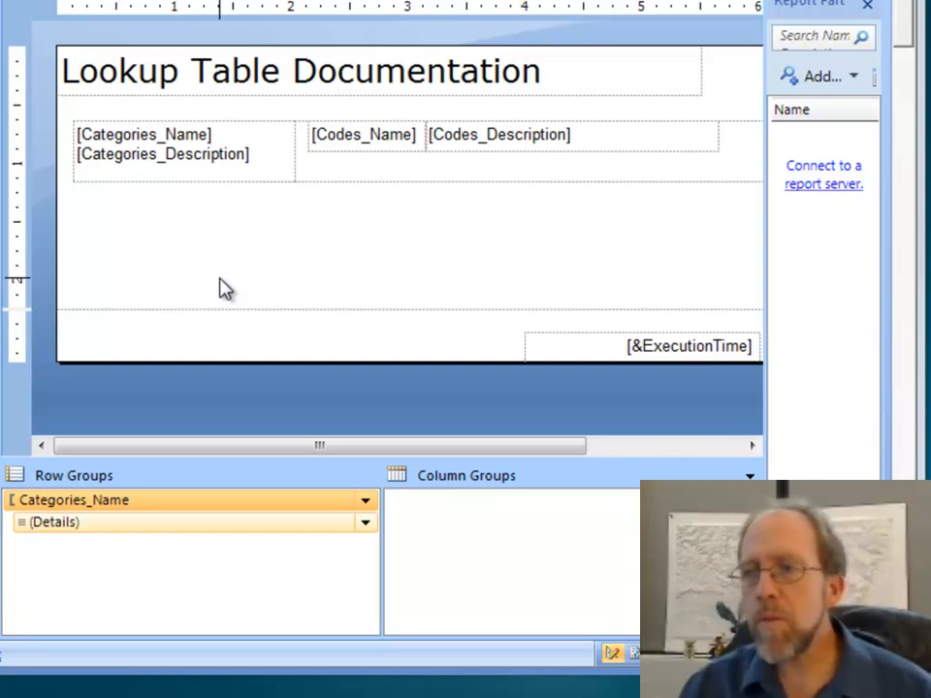
# - Examine the commands available for the whole list and for its row group header column, without applying any
pyautogui.click(310, 171)
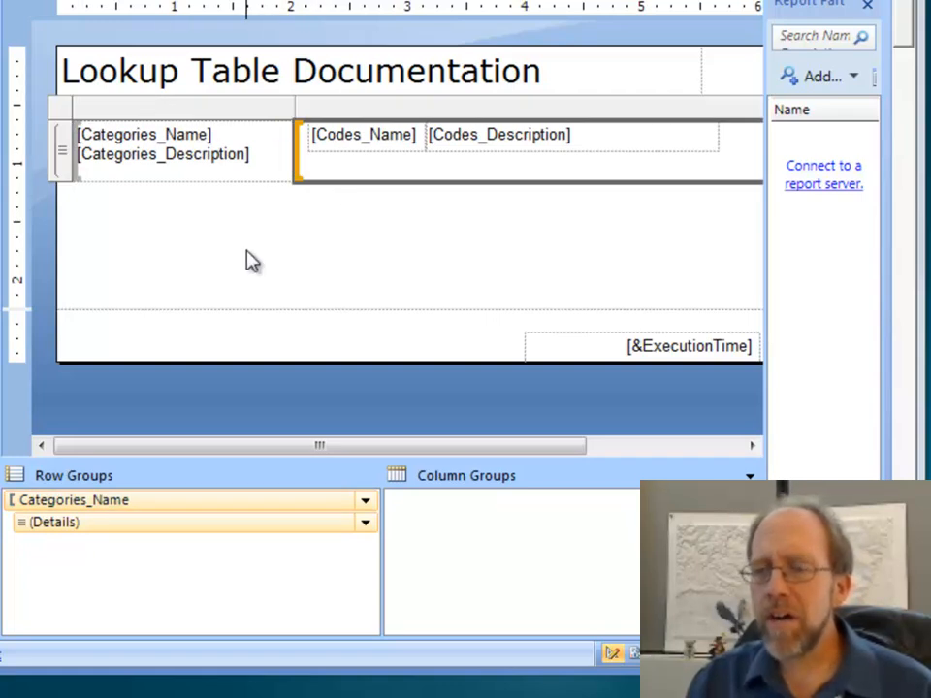
pyautogui.click(60, 112)
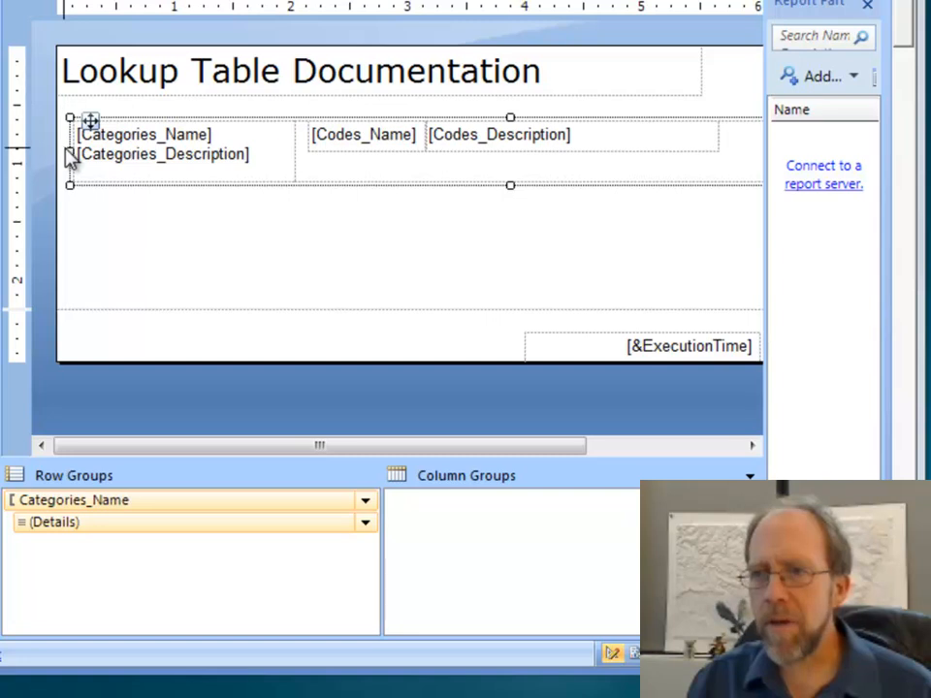
pyautogui.click(245, 196)
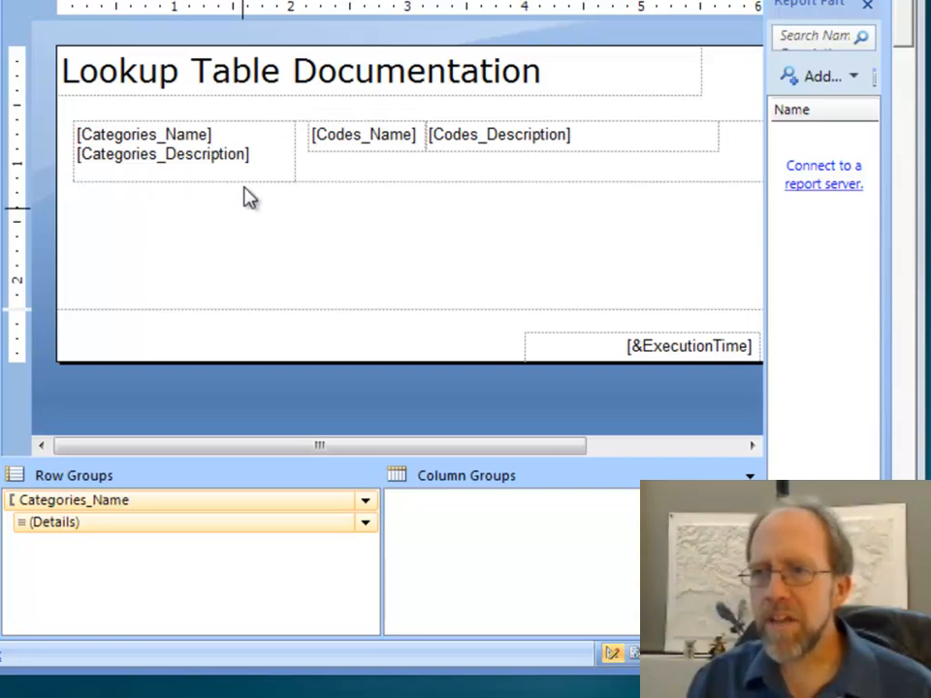
pyautogui.doubleClick(78, 131)
pyautogui.rightClick(65, 115)
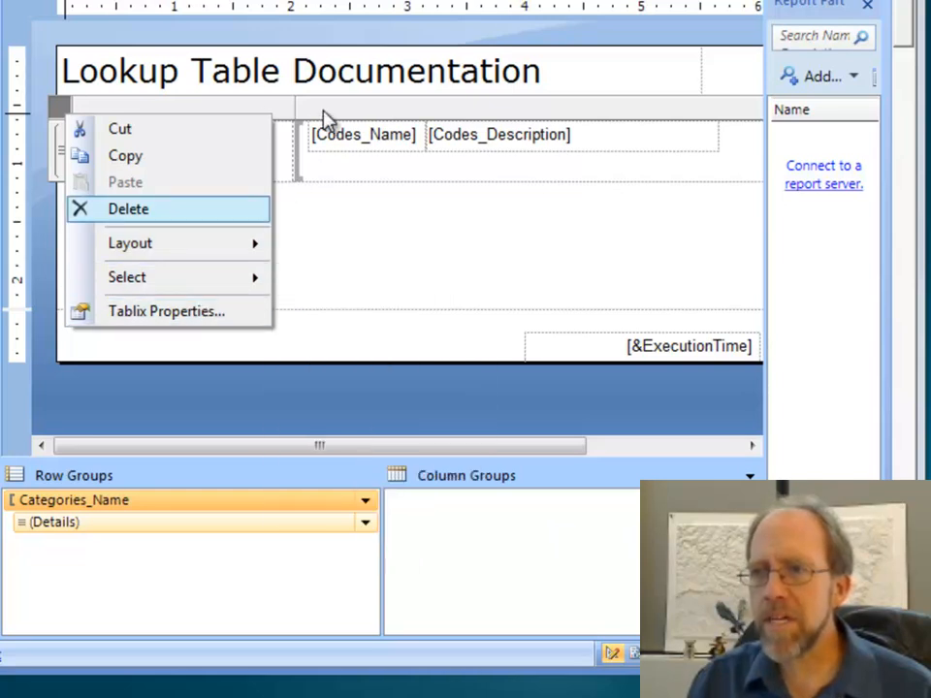
pyautogui.click(266, 110)
pyautogui.rightClick(265, 110)
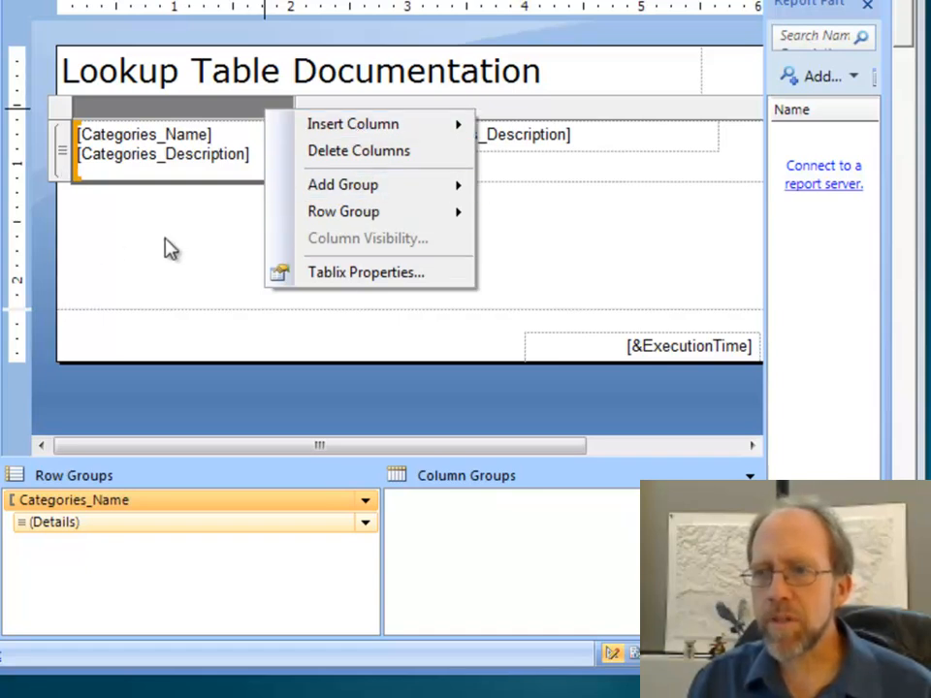
pyautogui.click(188, 271)
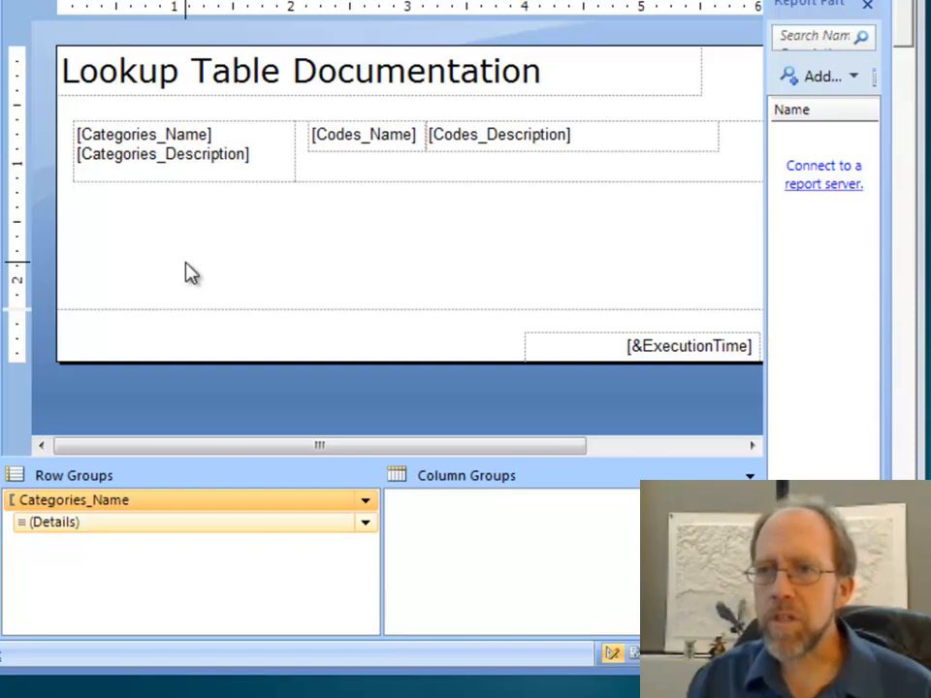